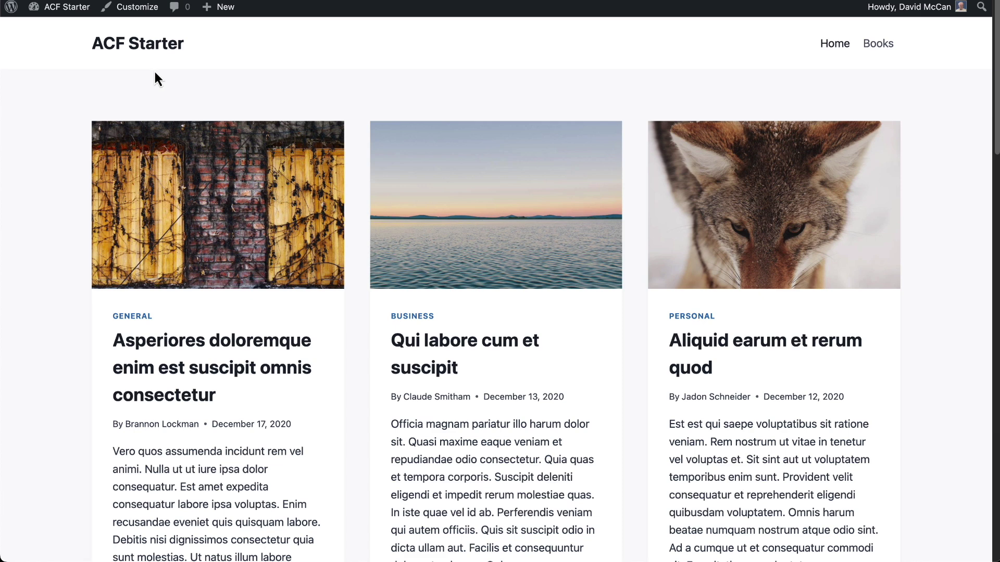
# Step: Go from the public site into the WordPress admin and open the Plugins page with four active plugins
pyautogui.moveTo(59, 10)
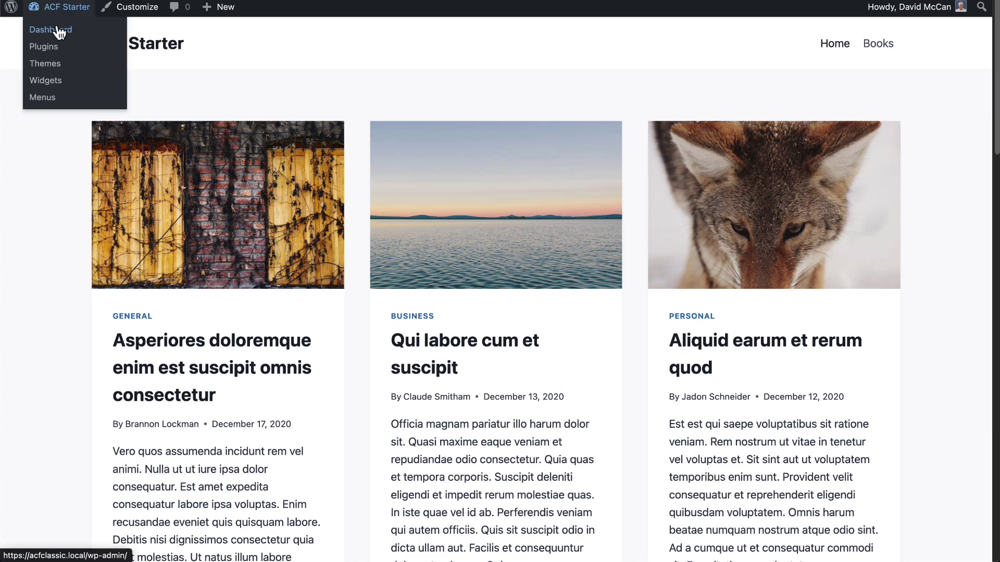
pyautogui.click(58, 30)
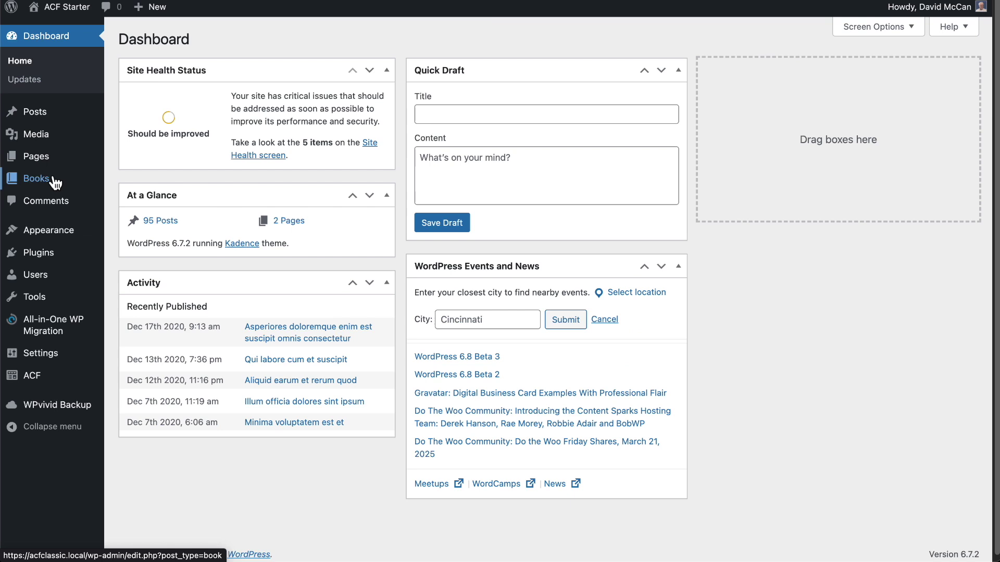
pyautogui.moveTo(42, 183)
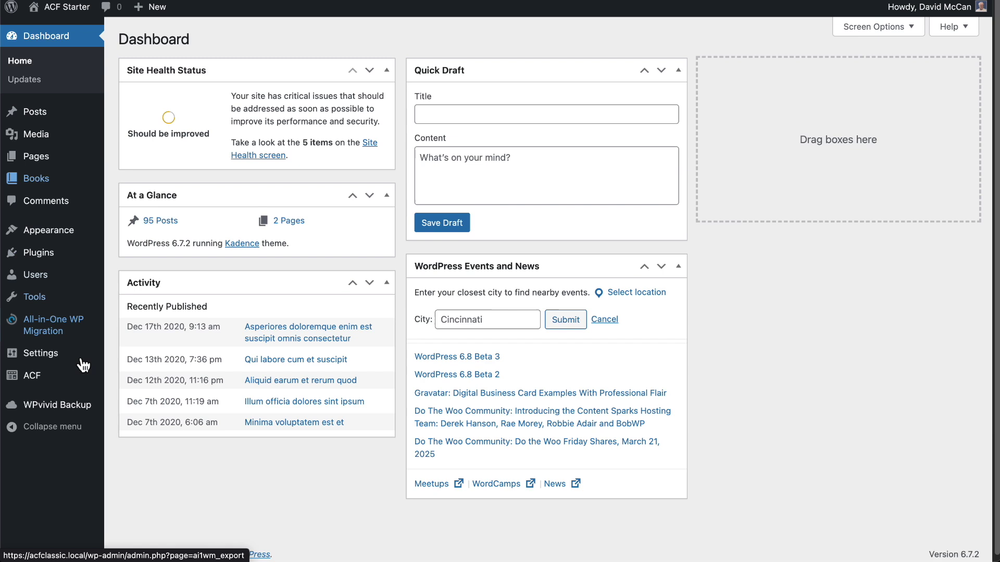
pyautogui.moveTo(46, 385)
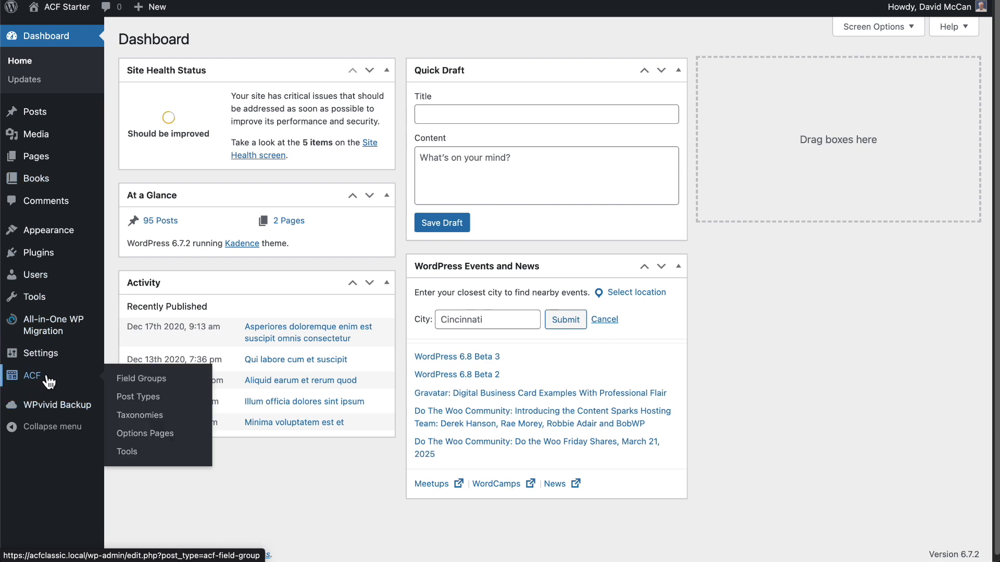
pyautogui.moveTo(42, 121)
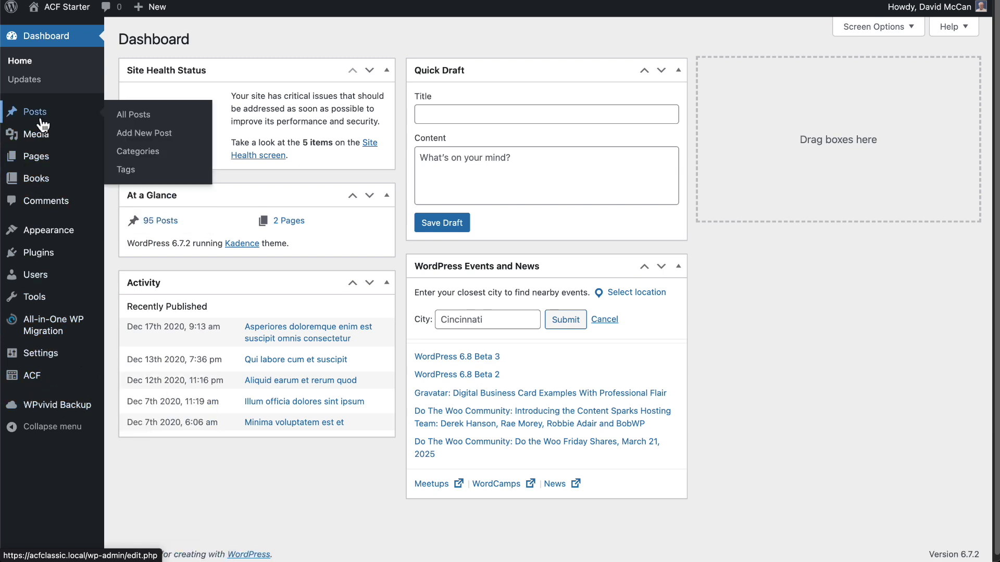
pyautogui.click(80, 124)
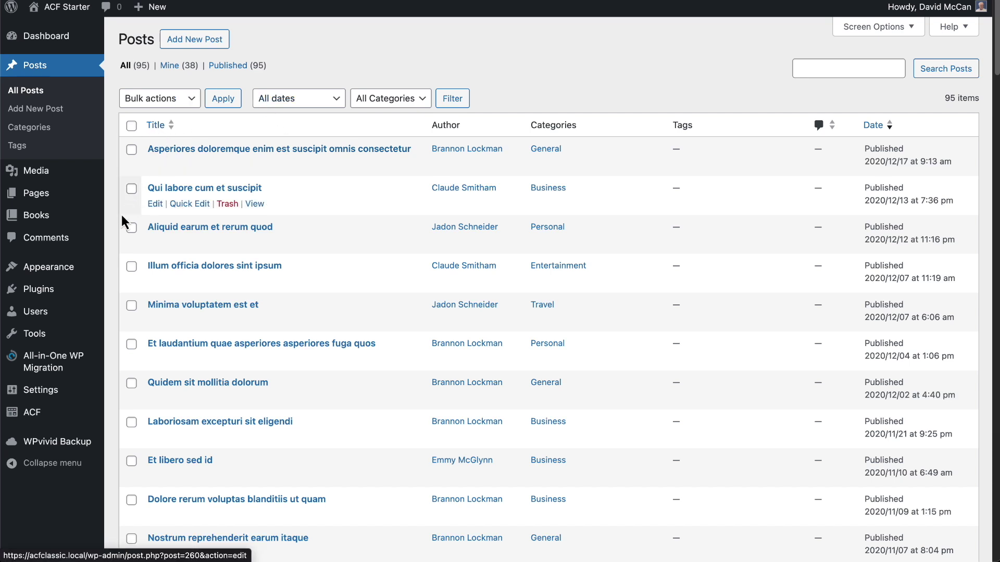
pyautogui.click(45, 295)
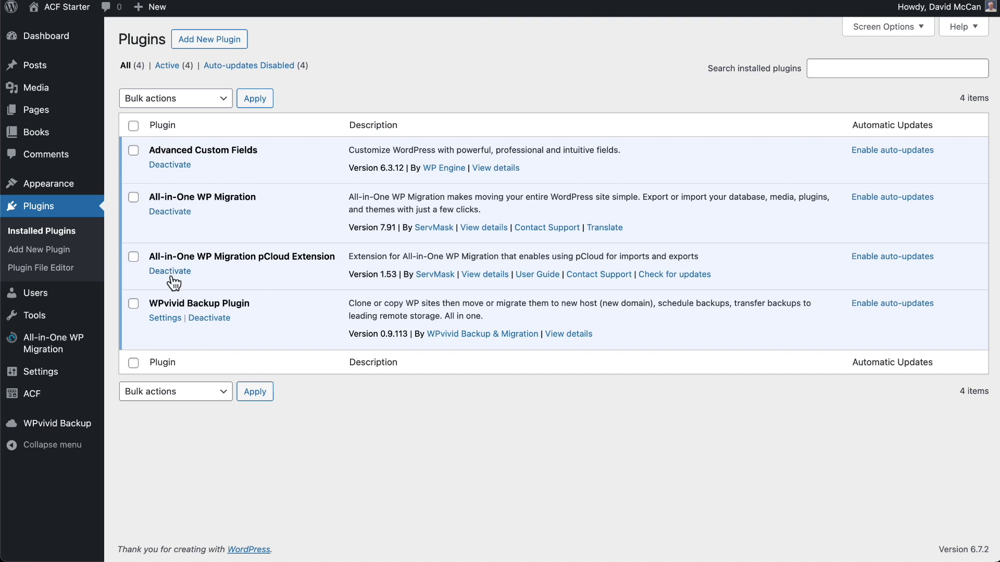
# Step: Export the whole site to a file with All-in-One WP Migration and save the 85 MB export into backups
pyautogui.moveTo(67, 345)
pyautogui.moveTo(73, 346)
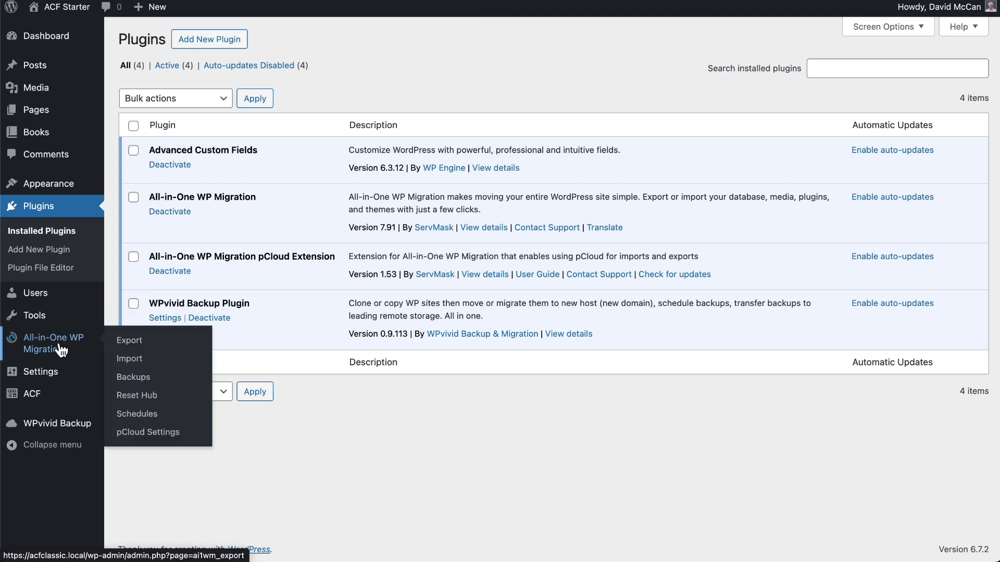
pyautogui.click(136, 346)
pyautogui.click(237, 174)
pyautogui.click(210, 196)
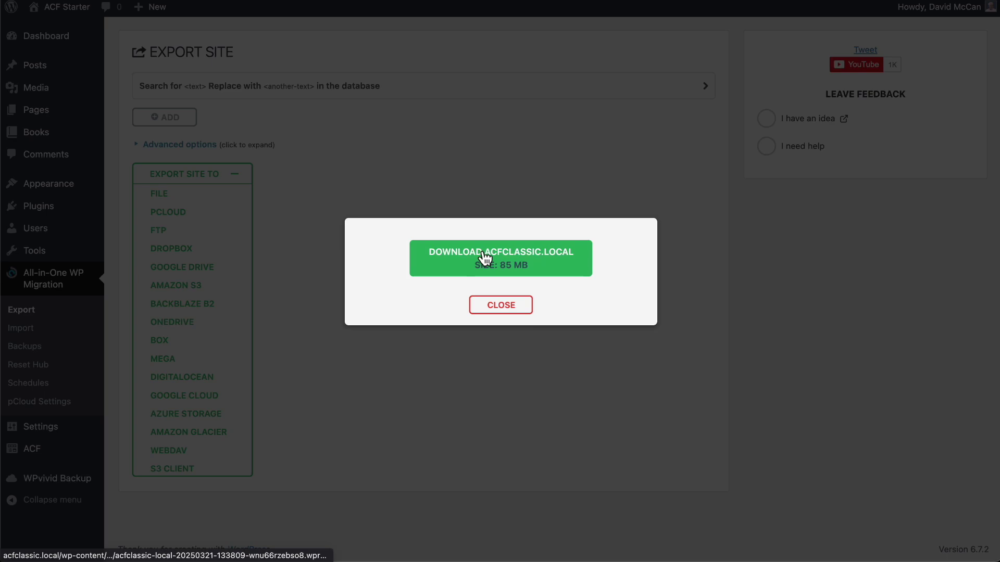
pyautogui.click(485, 257)
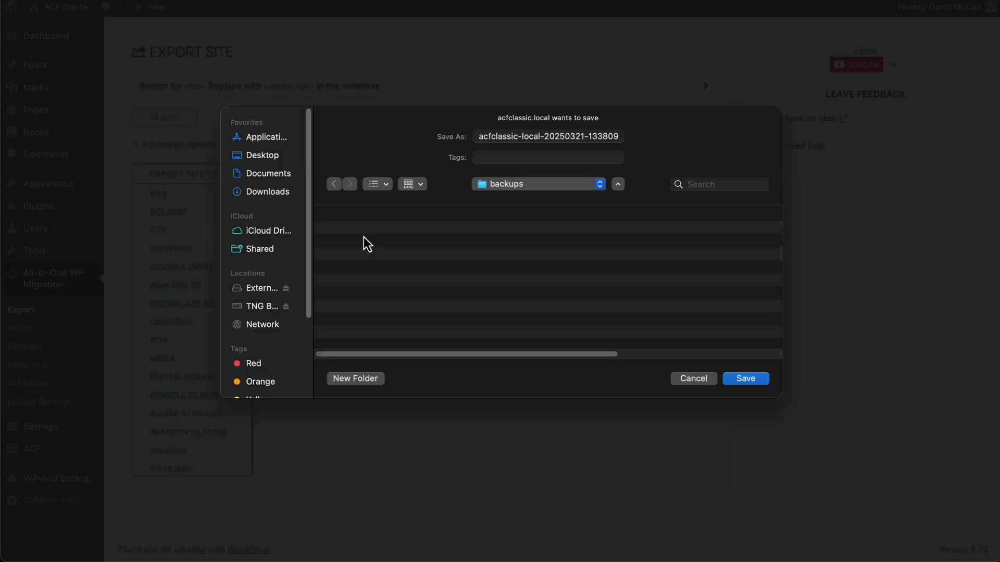
pyautogui.click(746, 378)
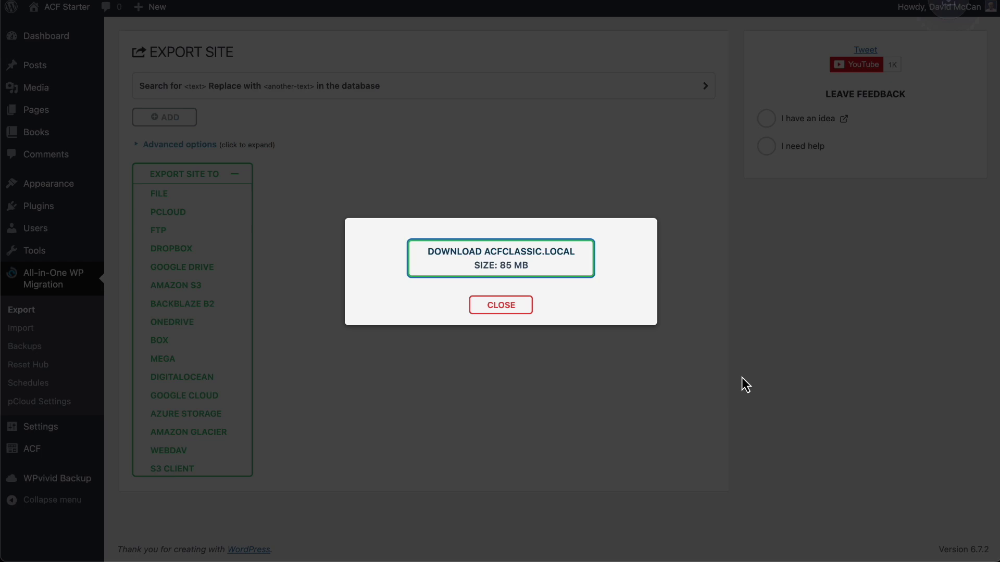
pyautogui.click(501, 306)
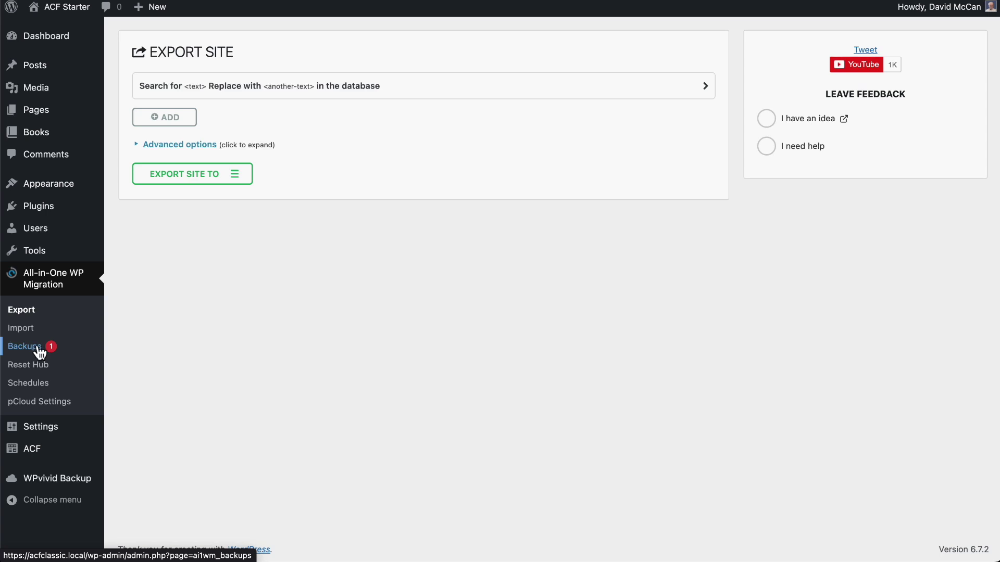
# Step: Delete the 84.65 MB export from All-in-One WP Migration's Backups list
pyautogui.click(39, 352)
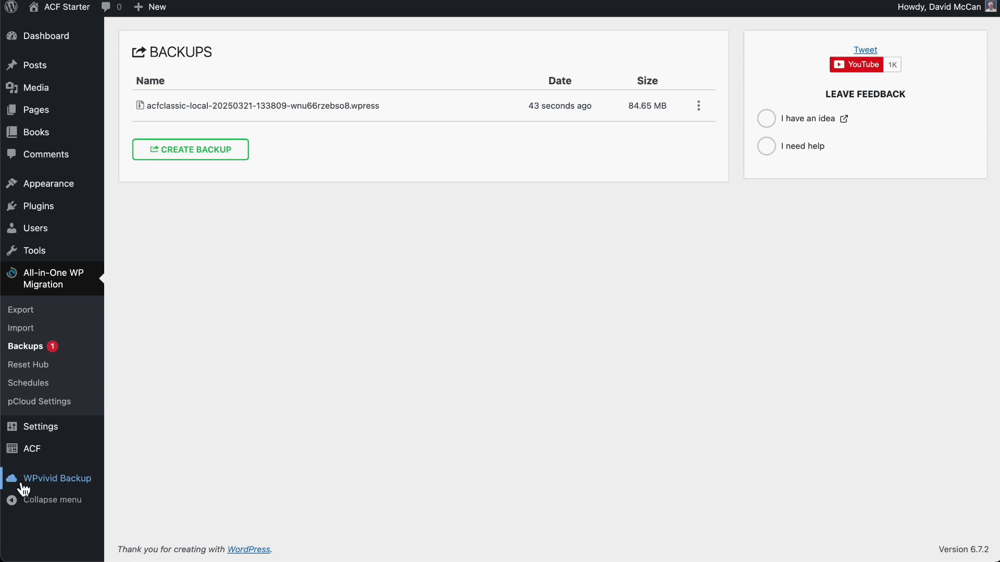
pyautogui.moveTo(23, 490)
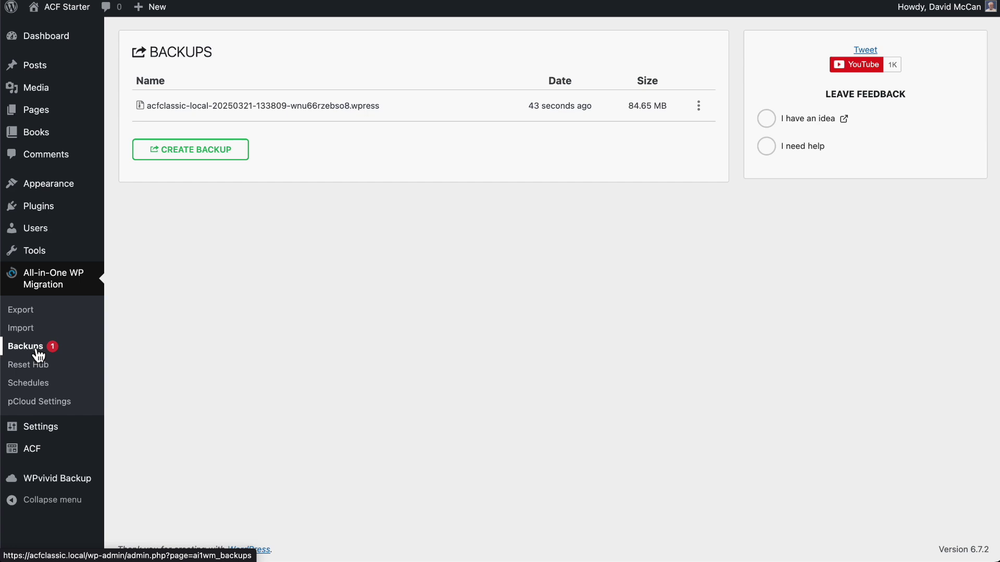
pyautogui.click(699, 110)
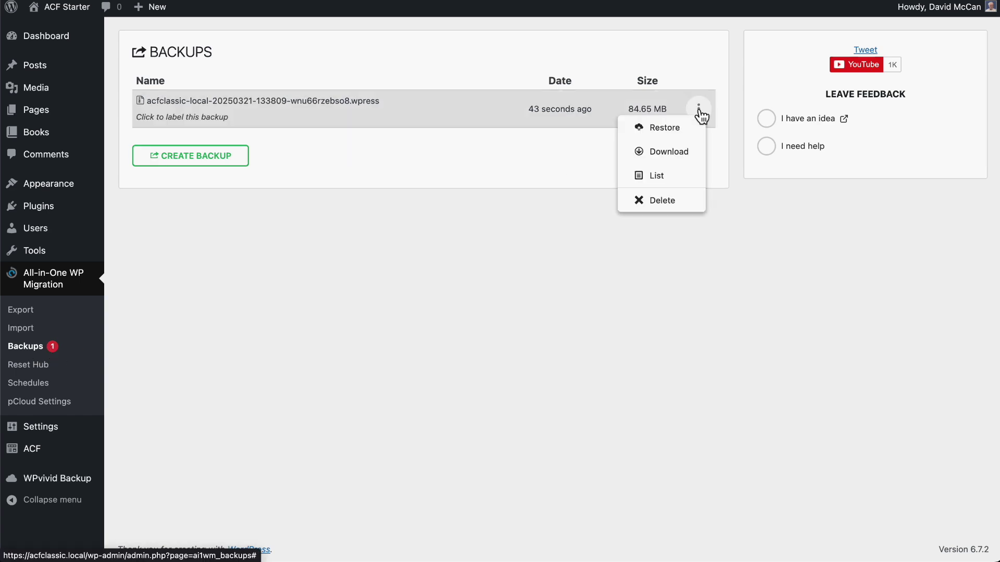
pyautogui.click(660, 202)
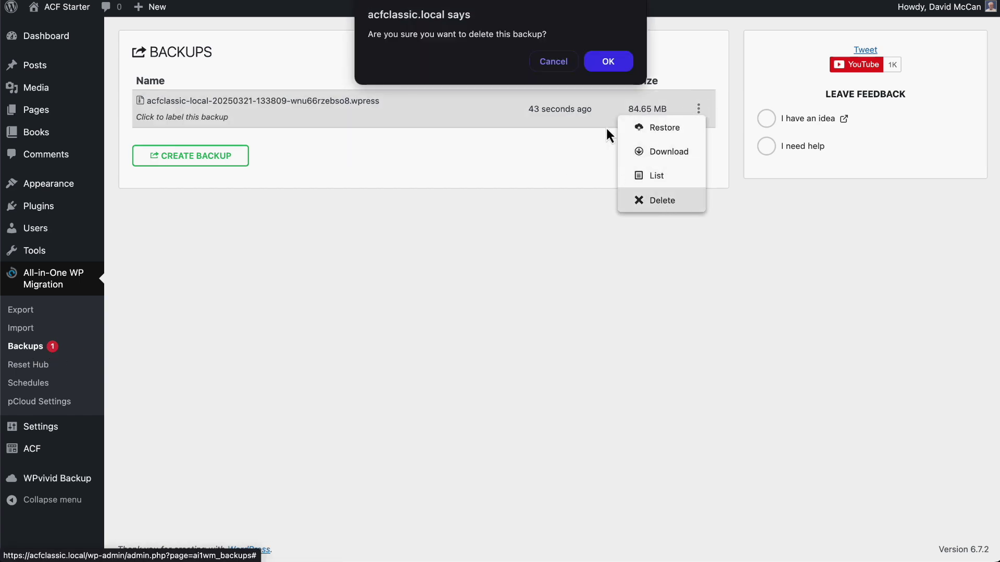
pyautogui.click(608, 62)
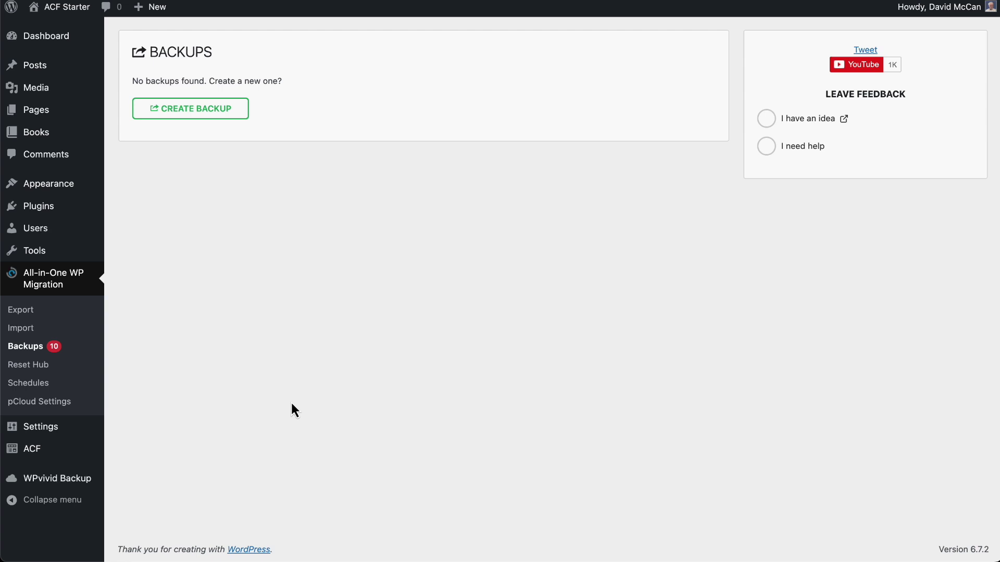
# Step: Run a manual database-and-files backup in WPvivid Backup
pyautogui.click(71, 483)
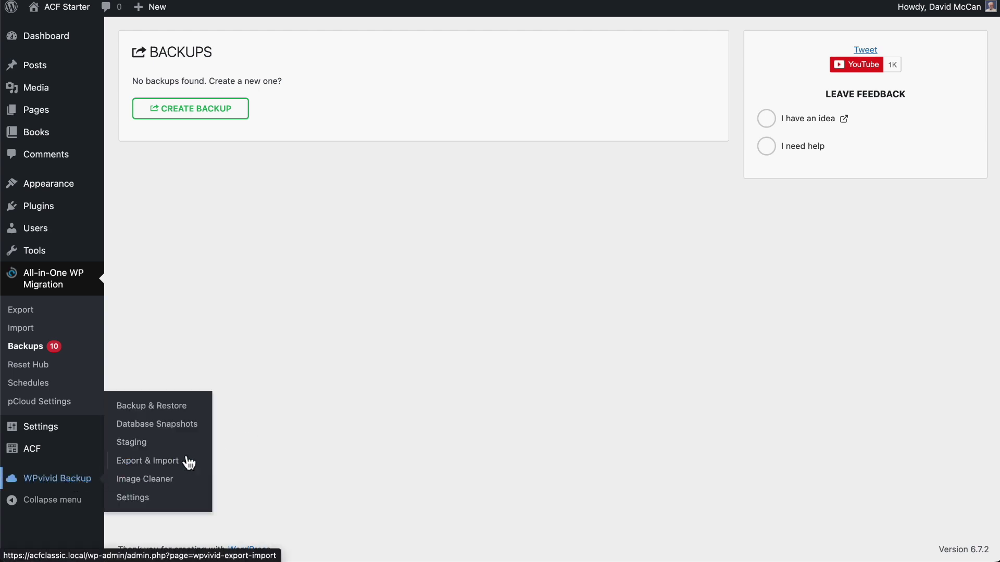
pyautogui.scroll(-2, 358, 396)
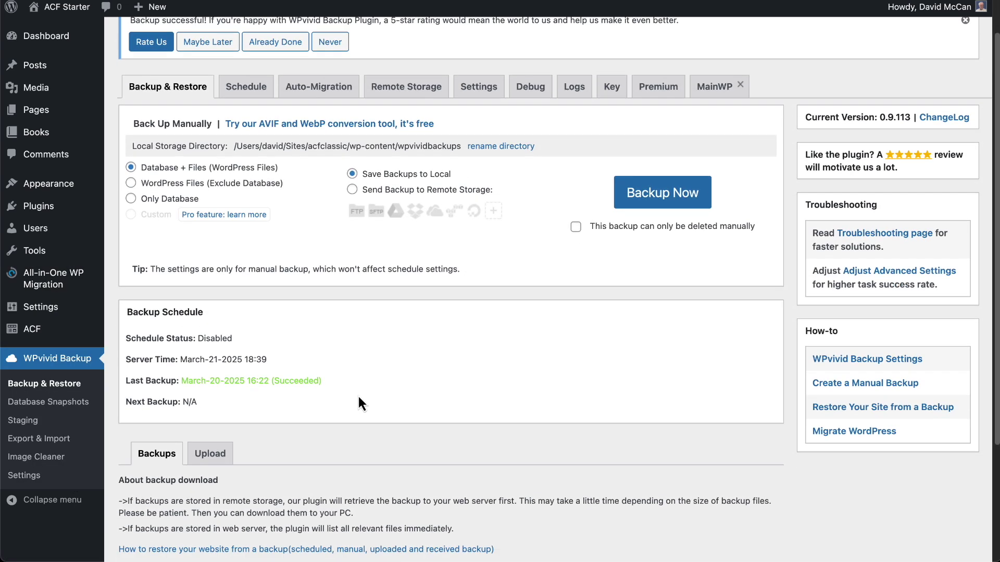
pyautogui.scroll(2, 358, 396)
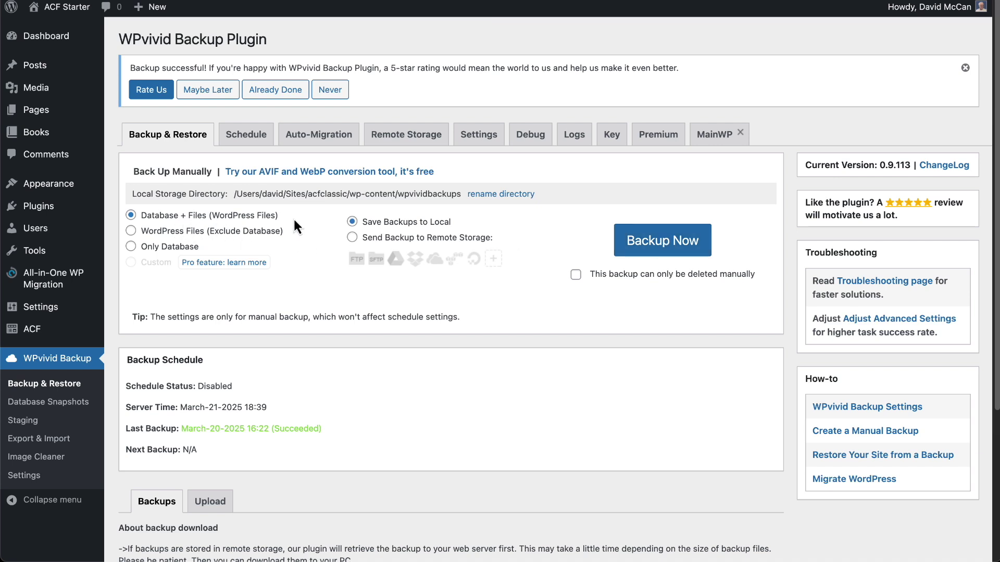
pyautogui.click(649, 241)
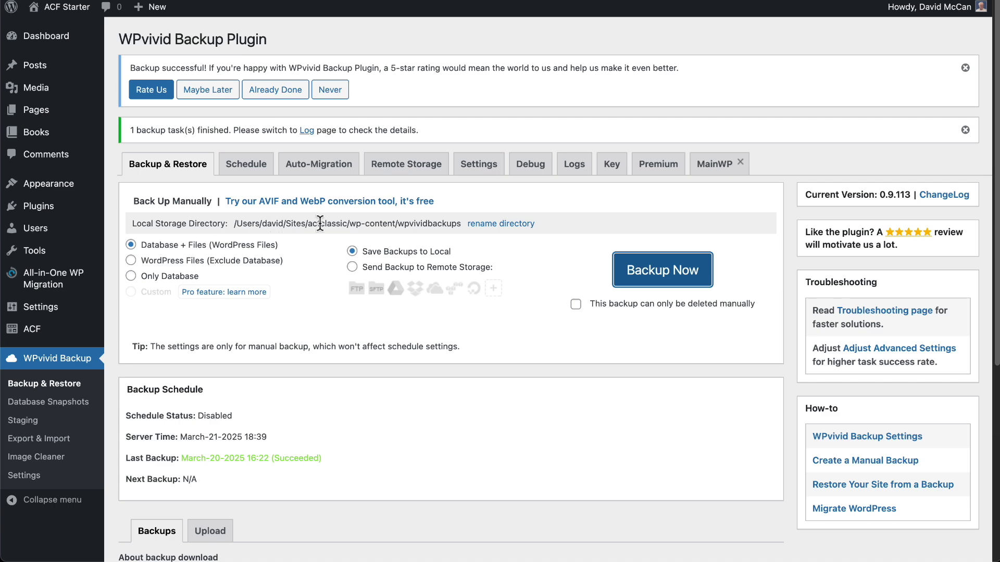
# Step: Download the 53.33 MB Mar-21-2025 backup zip and save it into the backups folder
pyautogui.scroll(-5, 319, 223)
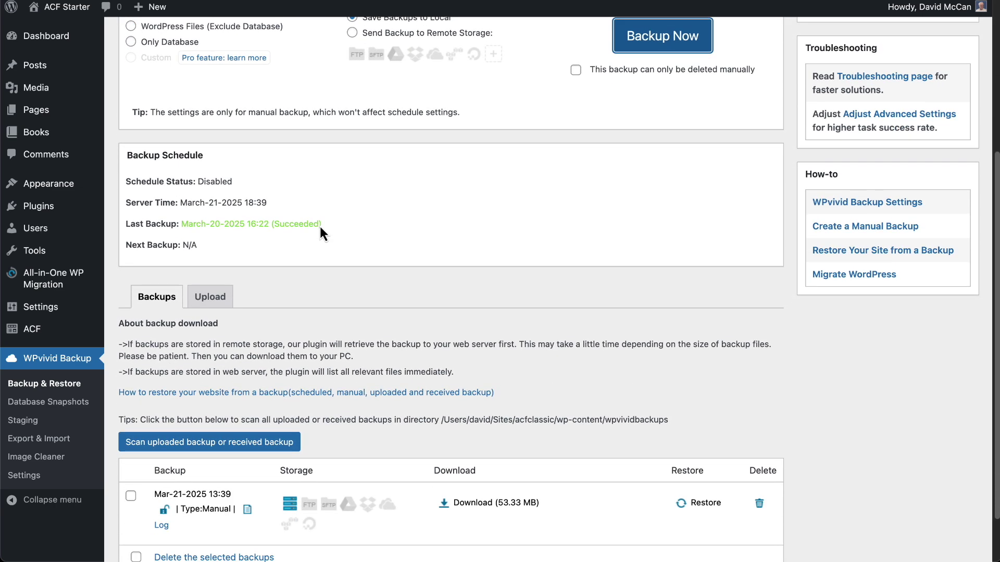
pyautogui.click(460, 506)
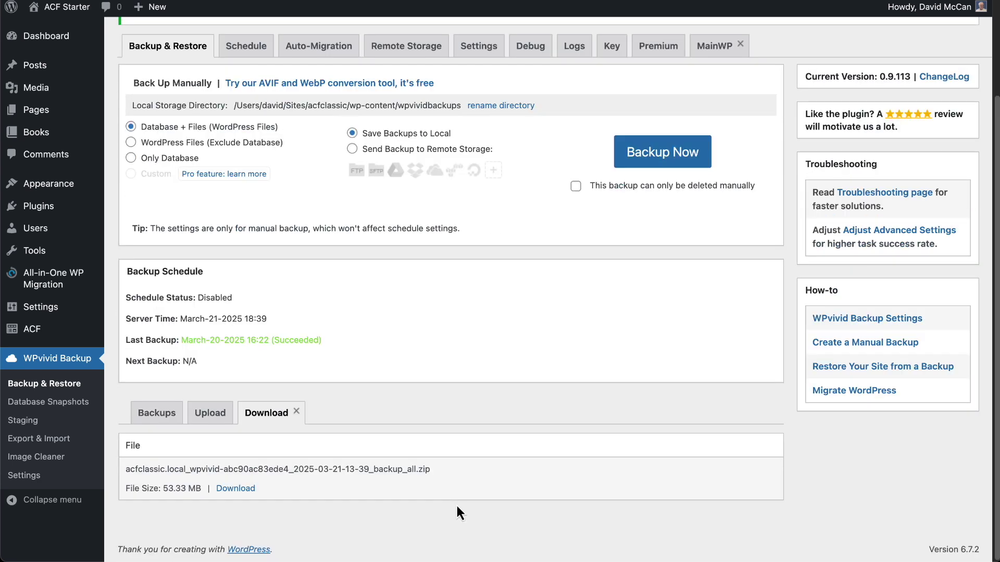
pyautogui.click(239, 489)
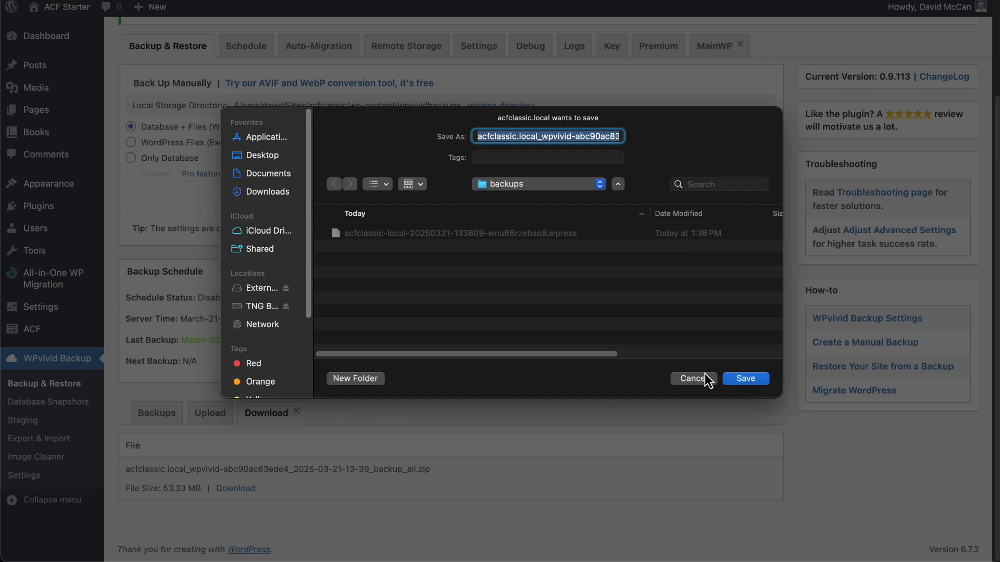
pyautogui.click(743, 380)
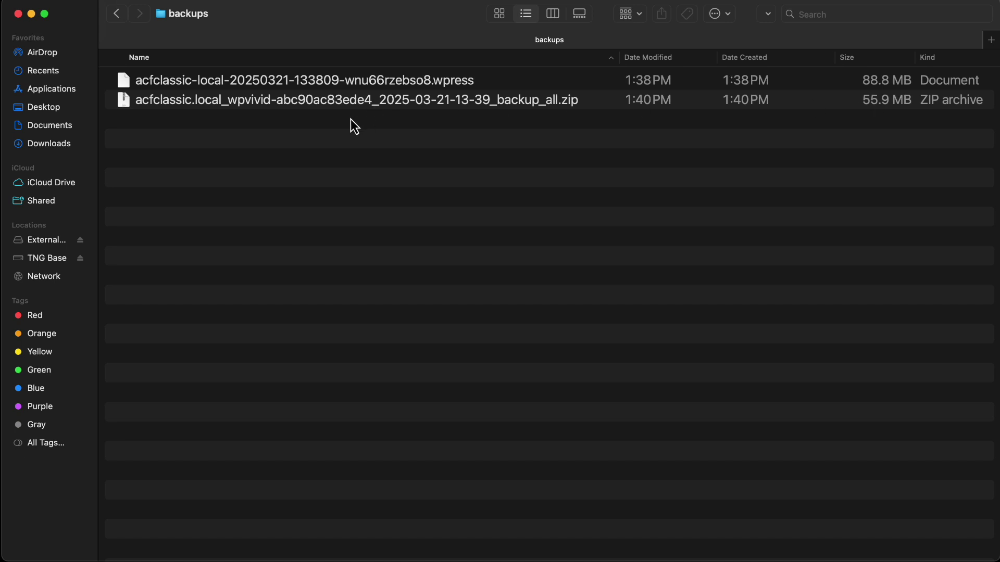
pyautogui.click(386, 86)
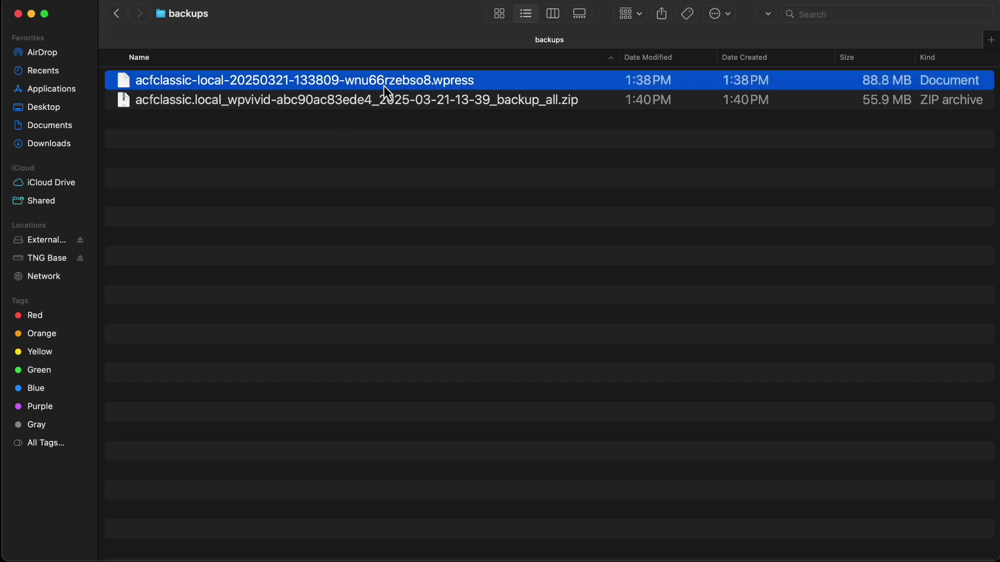
pyautogui.doubleClick(265, 87)
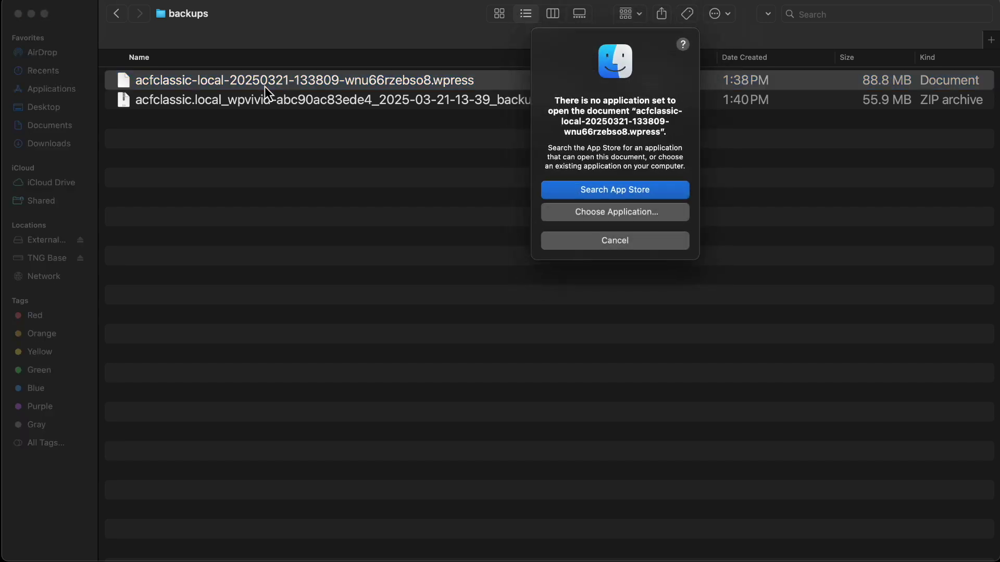
pyautogui.press('Escape')
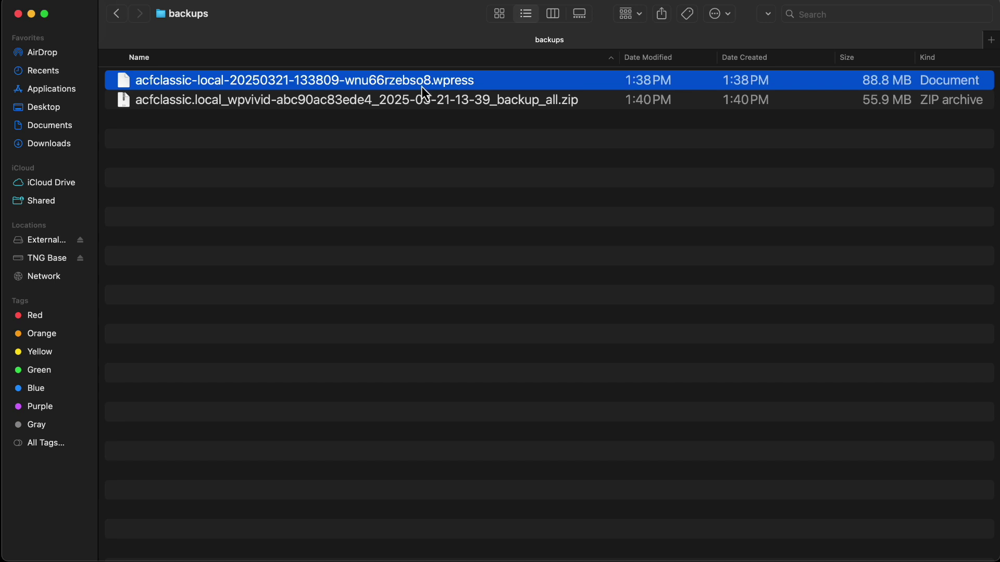
# Step: Unzip the WPvivid backup archive and inspect the extracted backup_all folder's contents
pyautogui.click(418, 104)
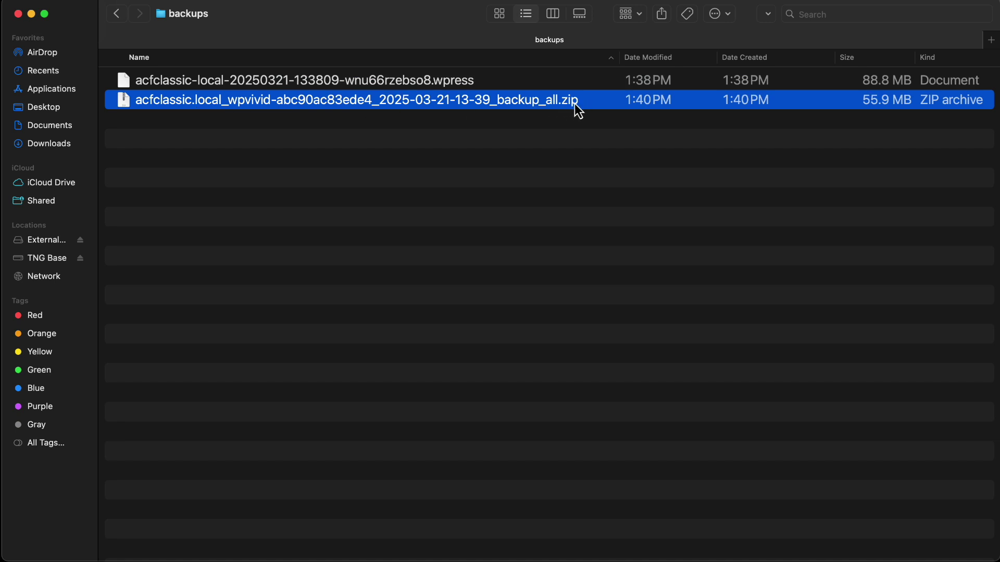
pyautogui.doubleClick(460, 102)
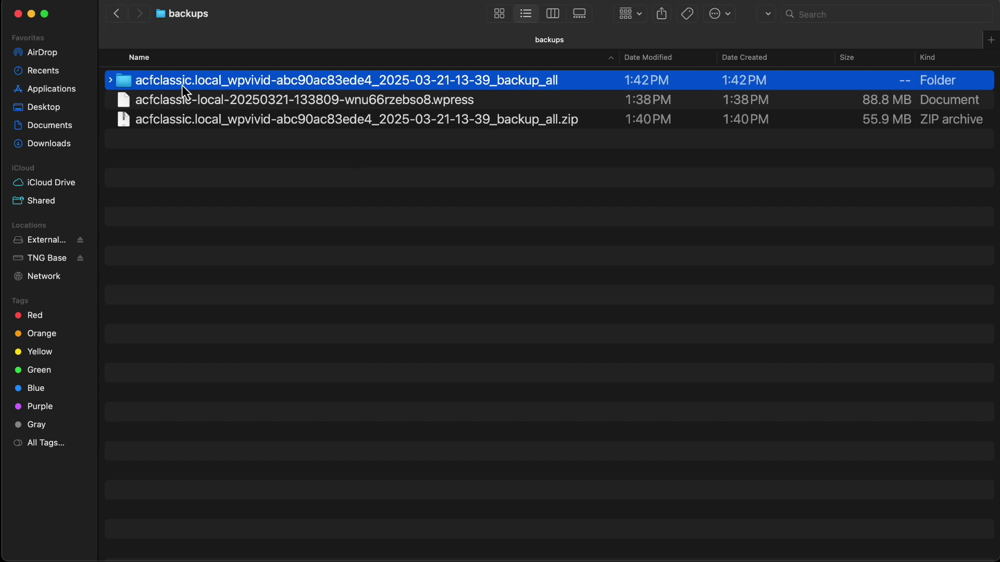
pyautogui.click(111, 81)
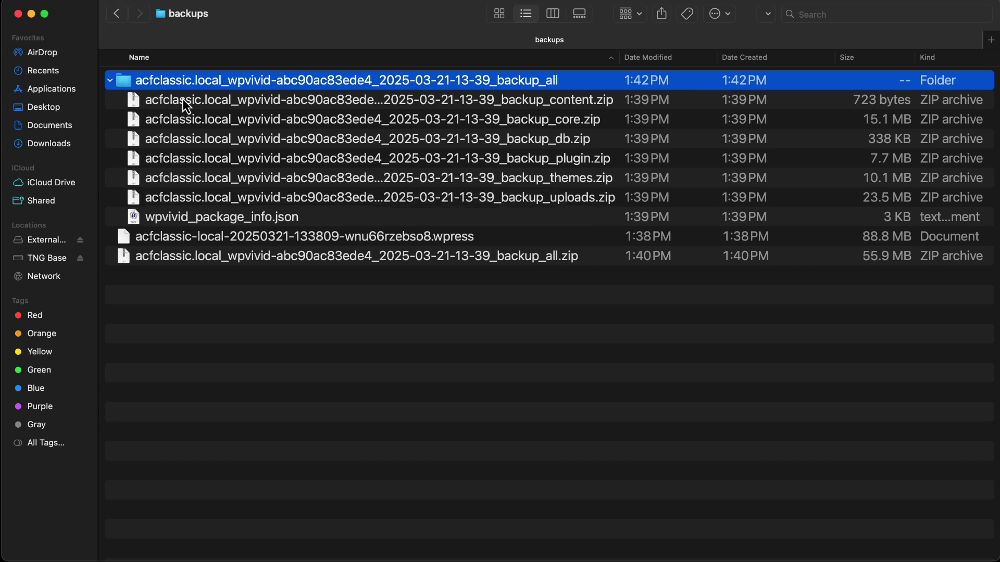
pyautogui.click(110, 80)
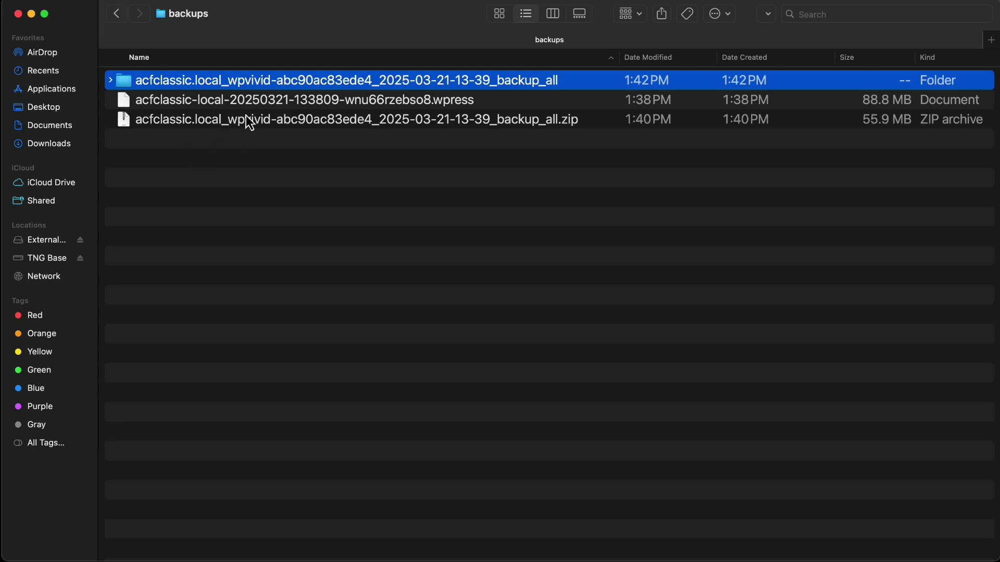
# Step: Move the extracted backup_all folder to the Trash and set Finder aside
pyautogui.rightClick(255, 85)
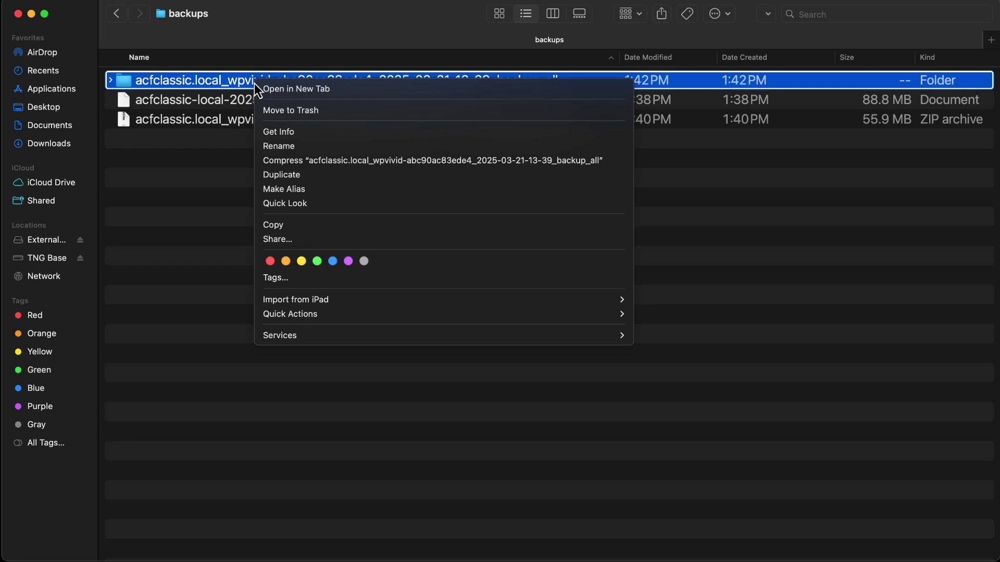
pyautogui.click(271, 107)
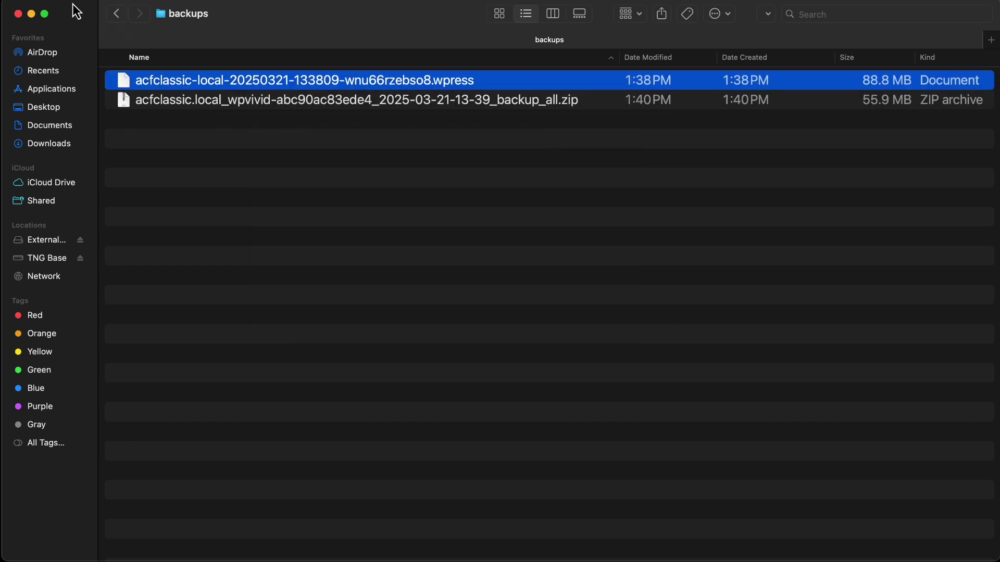
pyautogui.click(31, 13)
# Step: Browse ServMask's Products page of All-in-One WP Migration extensions priced from $69 to $319
pyautogui.click(42, 53)
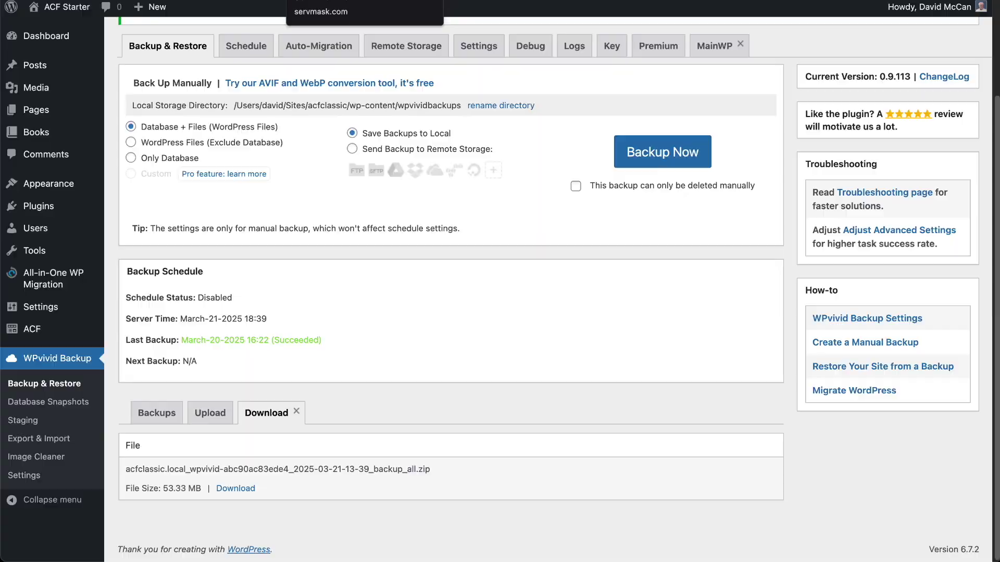
pyautogui.click(344, 2)
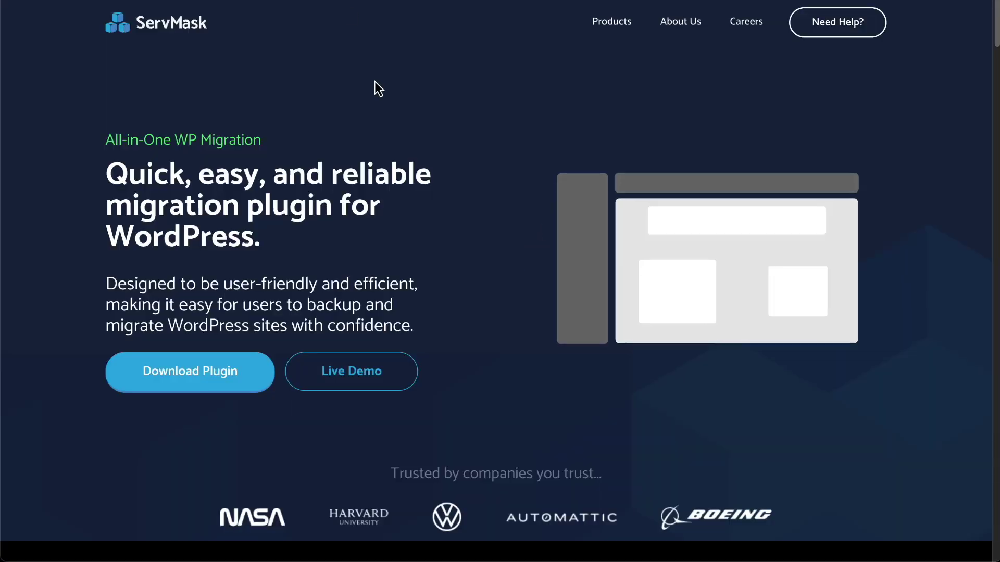
pyautogui.click(605, 28)
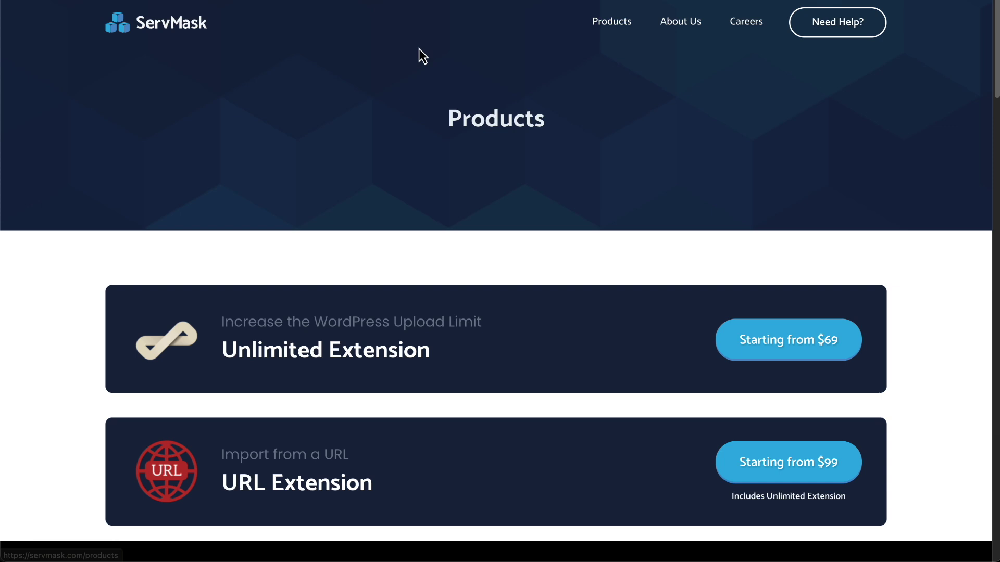
pyautogui.scroll(-3, 412, 55)
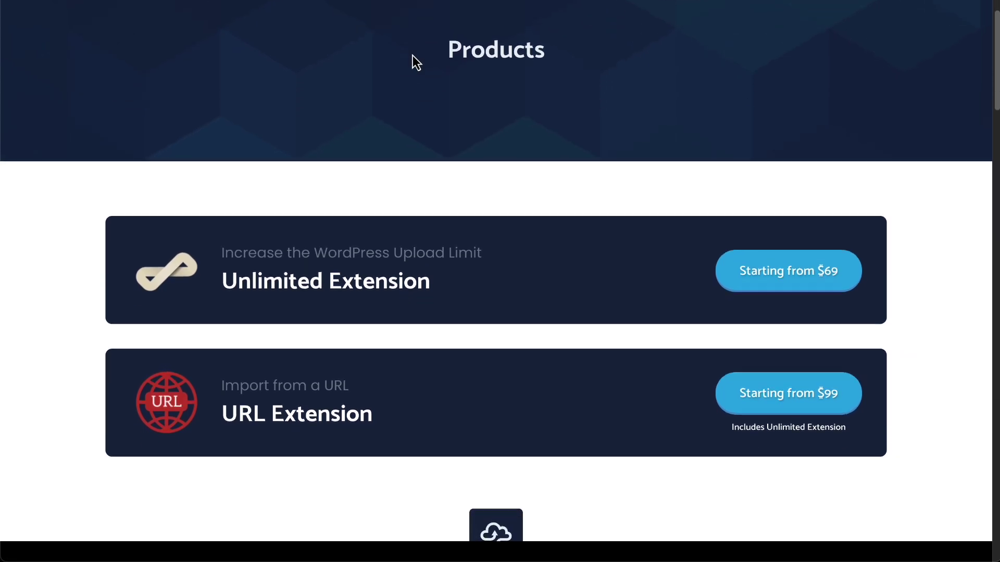
pyautogui.scroll(-5, 412, 56)
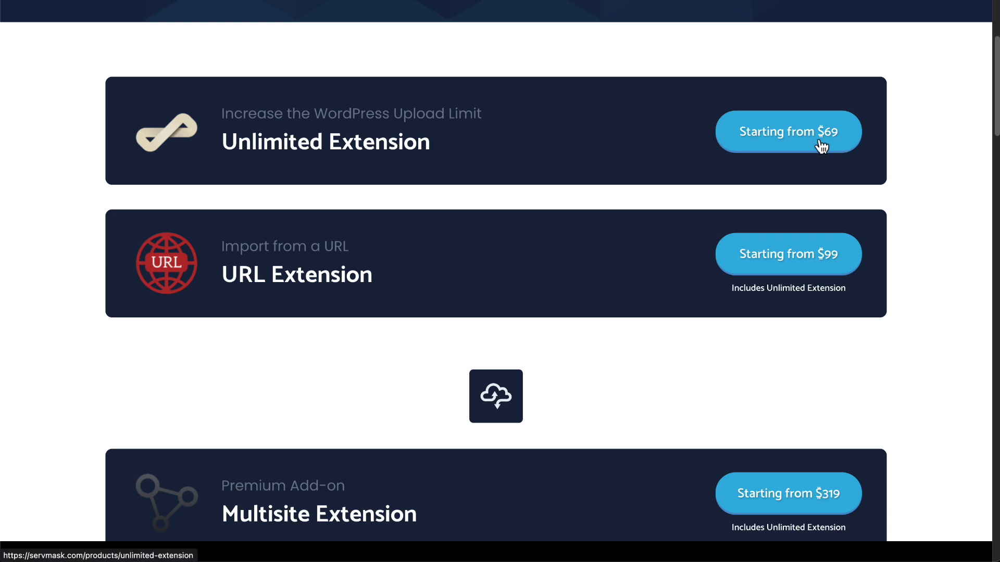
pyautogui.scroll(-8, 608, 134)
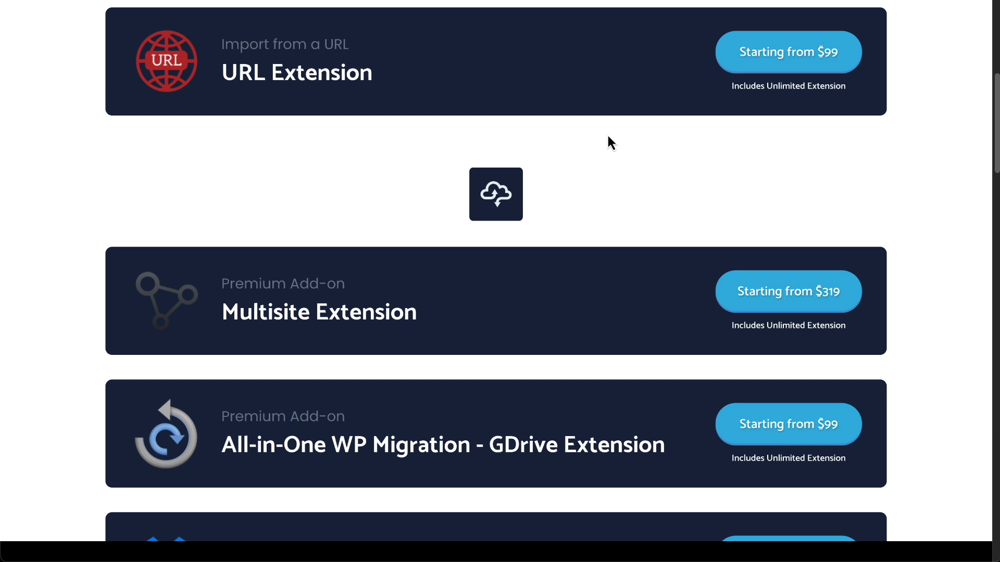
pyautogui.scroll(-2, 607, 136)
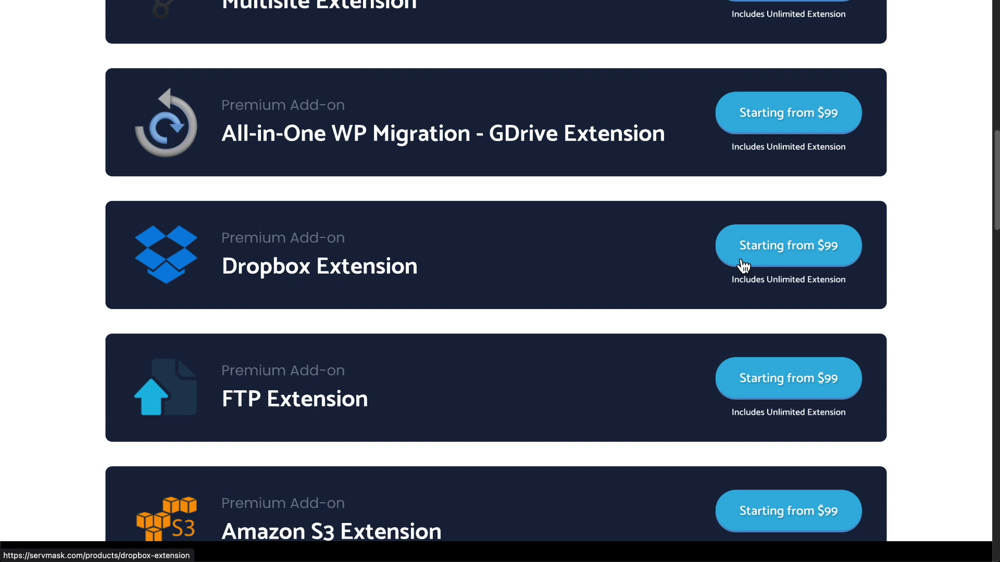
pyautogui.scroll(-6, 608, 249)
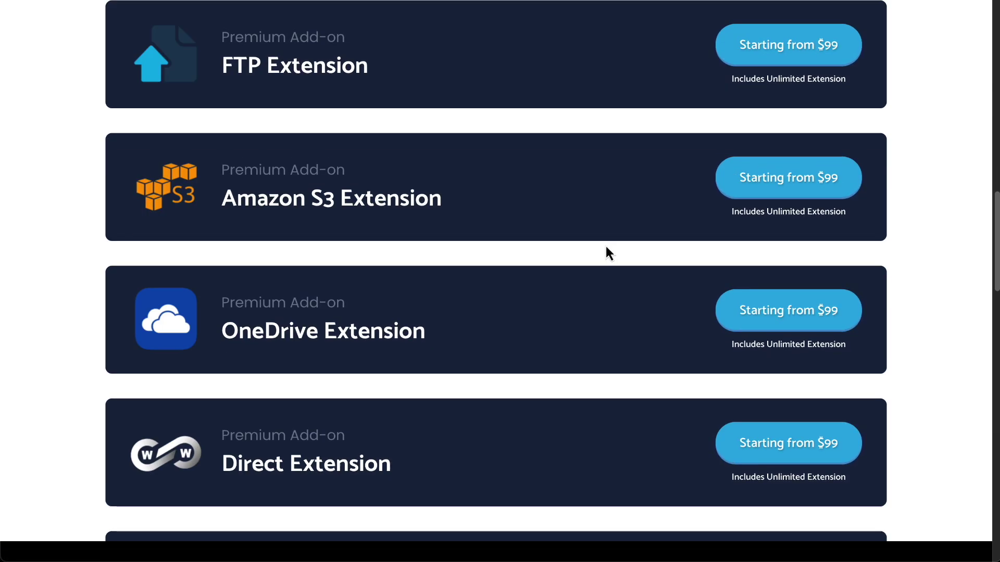
pyautogui.scroll(-3, 605, 253)
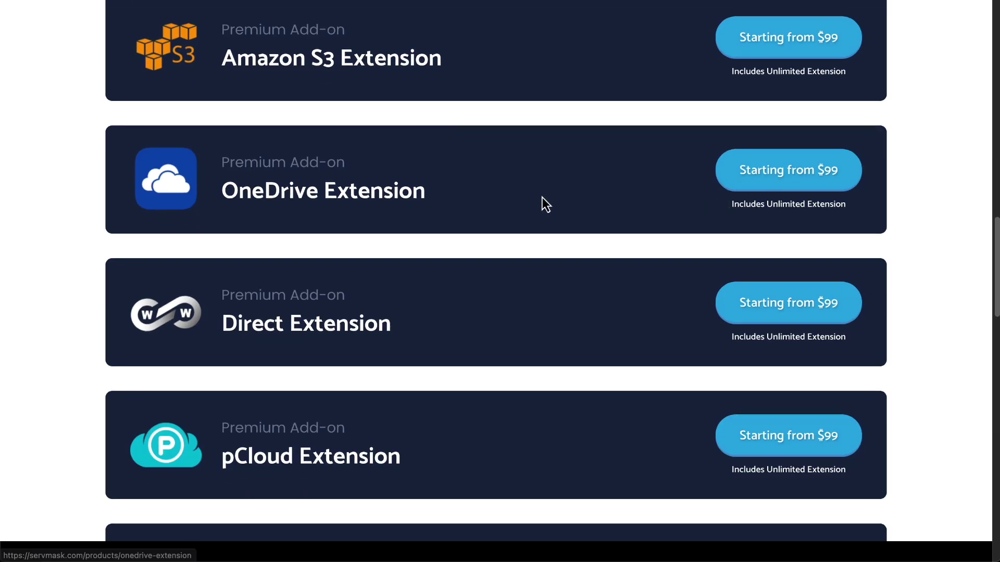
pyautogui.scroll(-3, 542, 197)
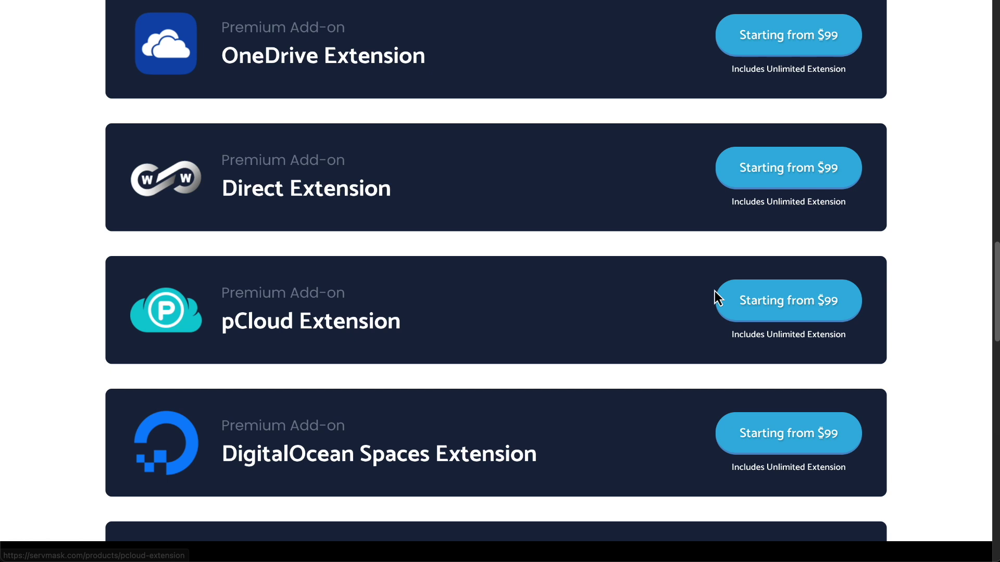
pyautogui.scroll(3, 659, 287)
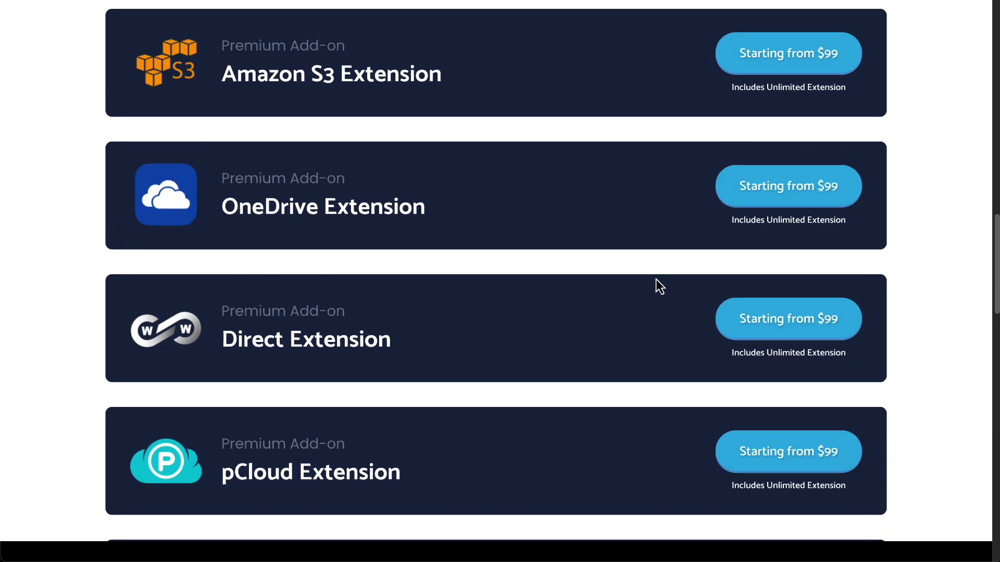
pyautogui.scroll(3, 654, 285)
pyautogui.scroll(2, 625, 277)
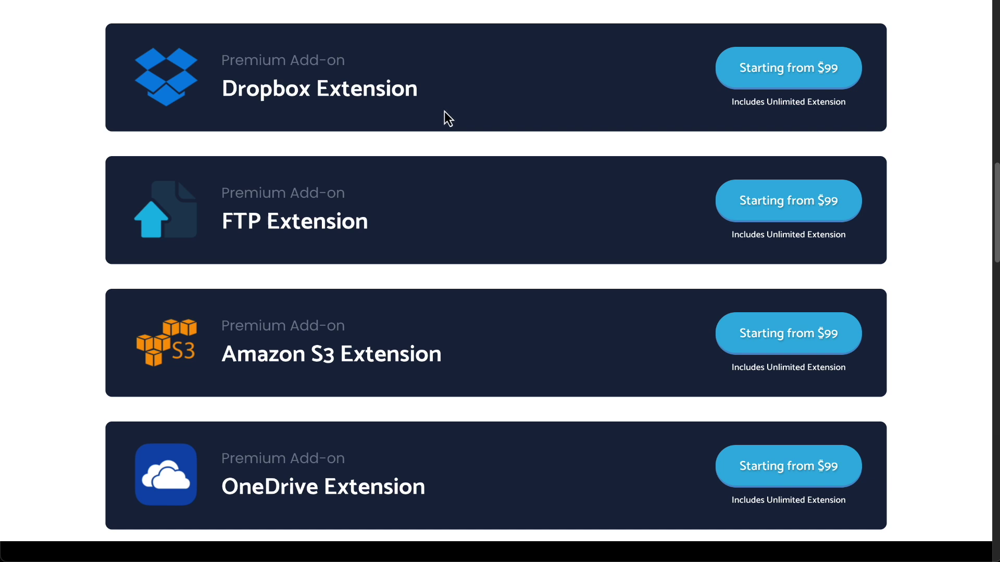
pyautogui.scroll(-1, 444, 112)
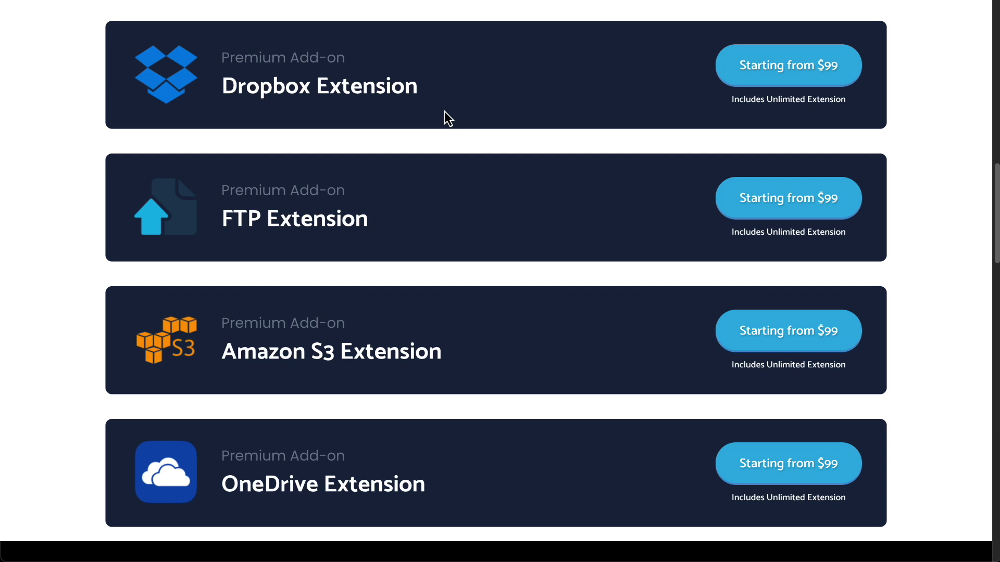
pyautogui.scroll(-5, 445, 113)
pyautogui.scroll(-1, 445, 113)
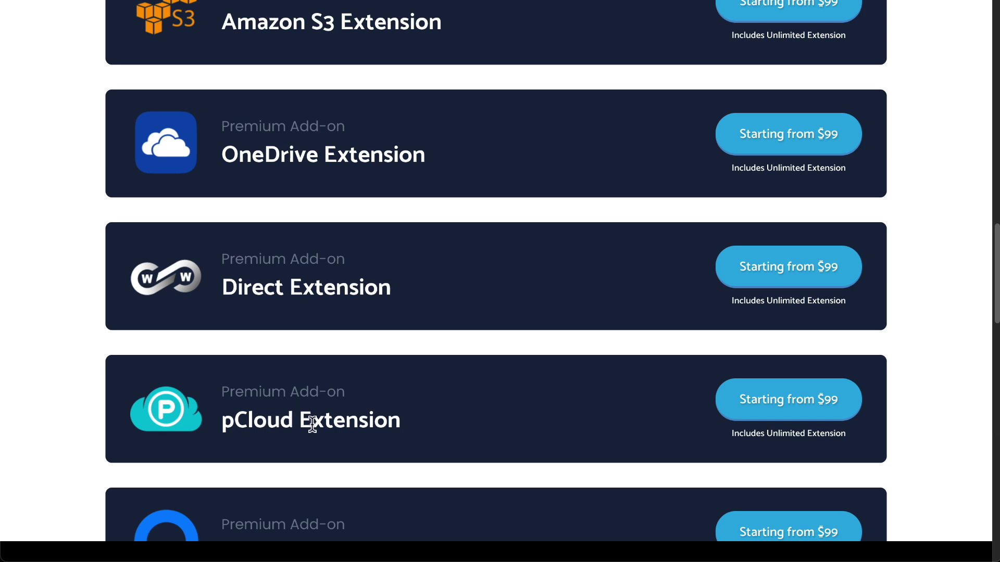
pyautogui.scroll(12, 312, 421)
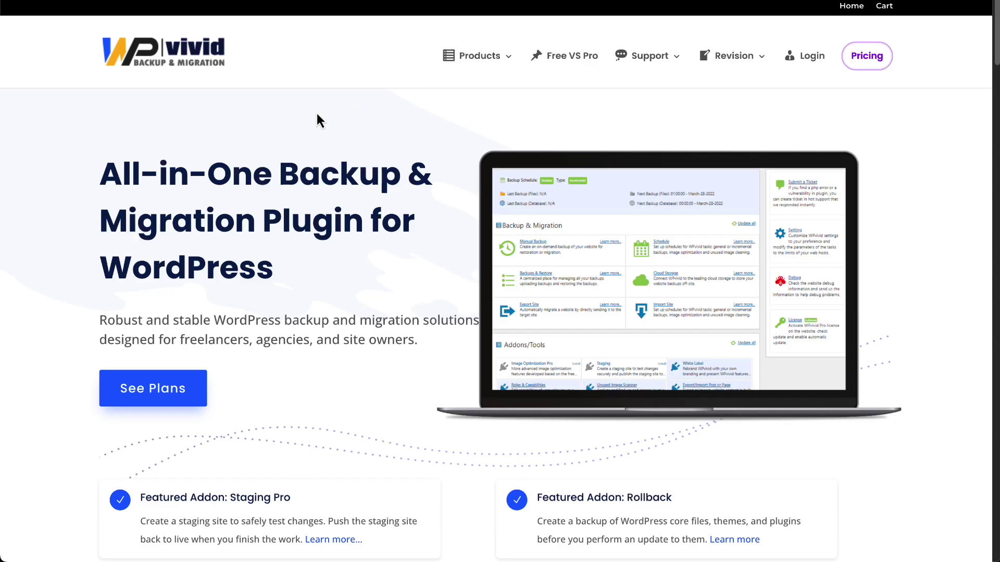
# Step: Show WPvivid's lifetime plan prices: $99, $139, $199 and $299 one-time
pyautogui.click(867, 61)
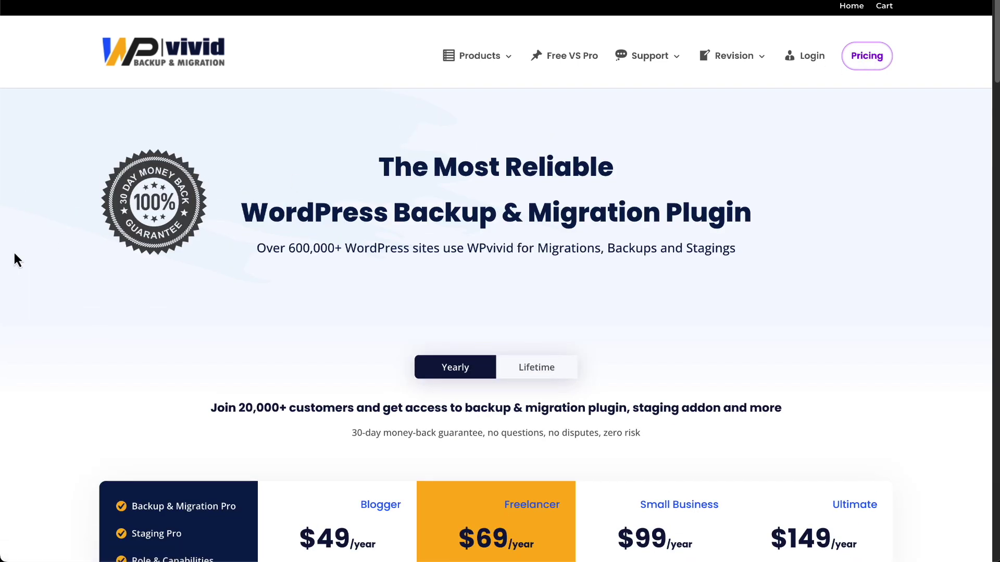
pyautogui.scroll(-5, 45, 245)
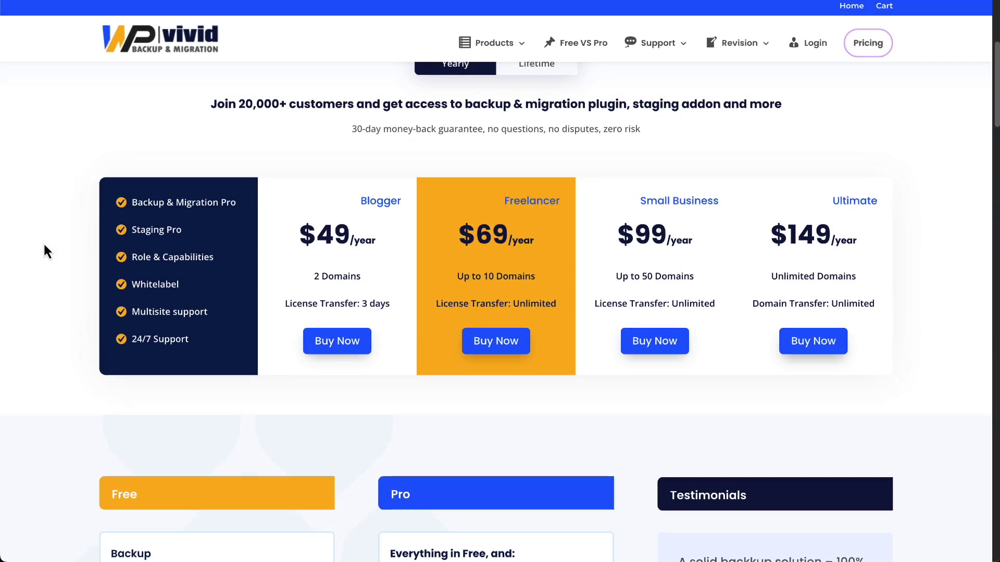
pyautogui.scroll(1, 44, 246)
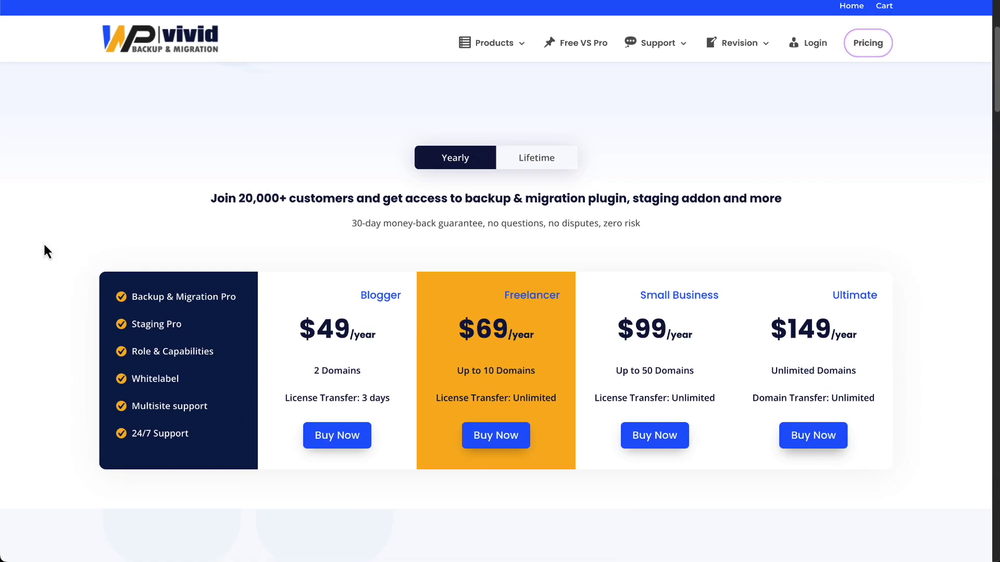
pyautogui.click(544, 160)
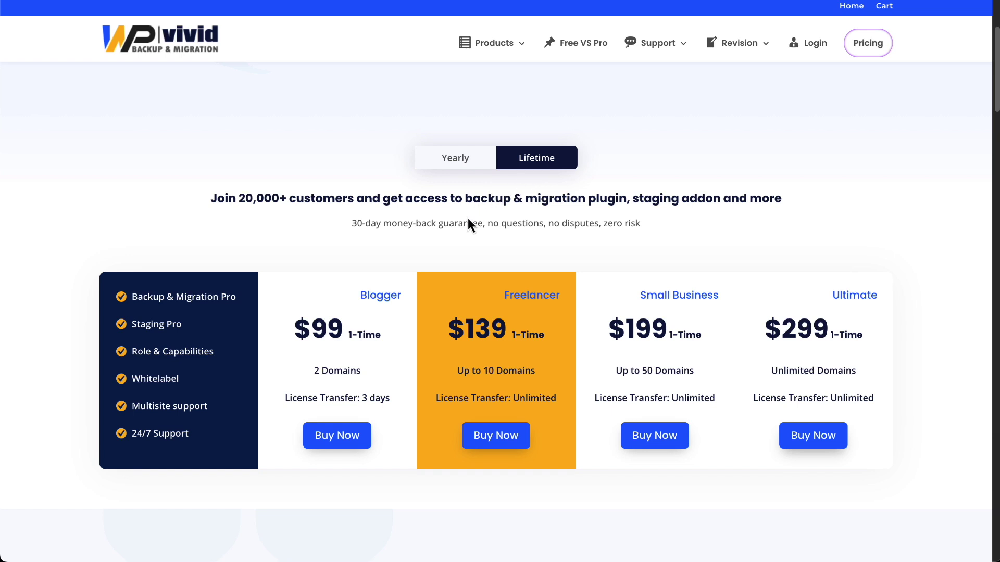
pyautogui.scroll(-2, 468, 223)
pyautogui.scroll(-8, 467, 218)
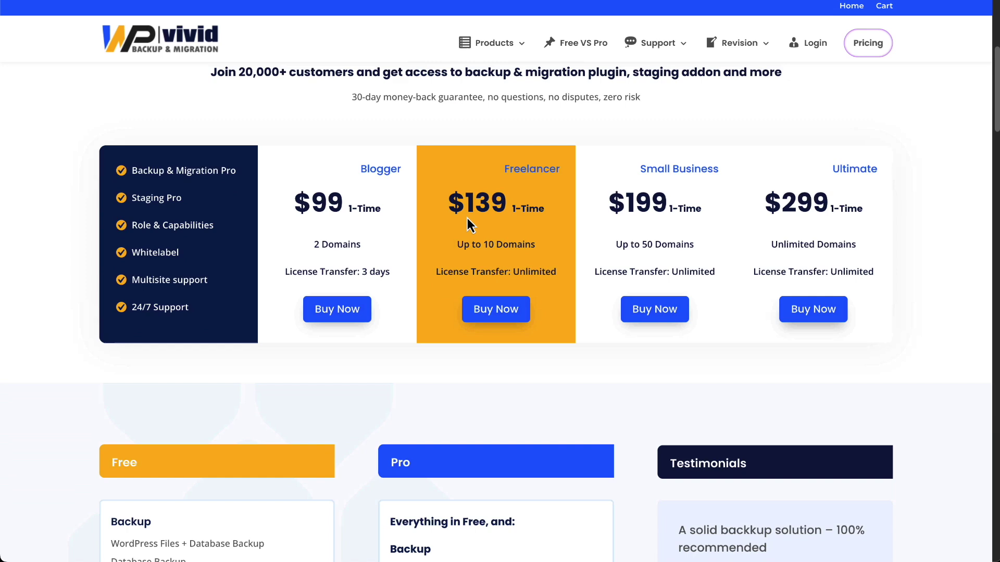
# Step: Scroll to the Free versus Pro list showing incremental backup, selective migration and WebDav storage
pyautogui.scroll(-3, 467, 217)
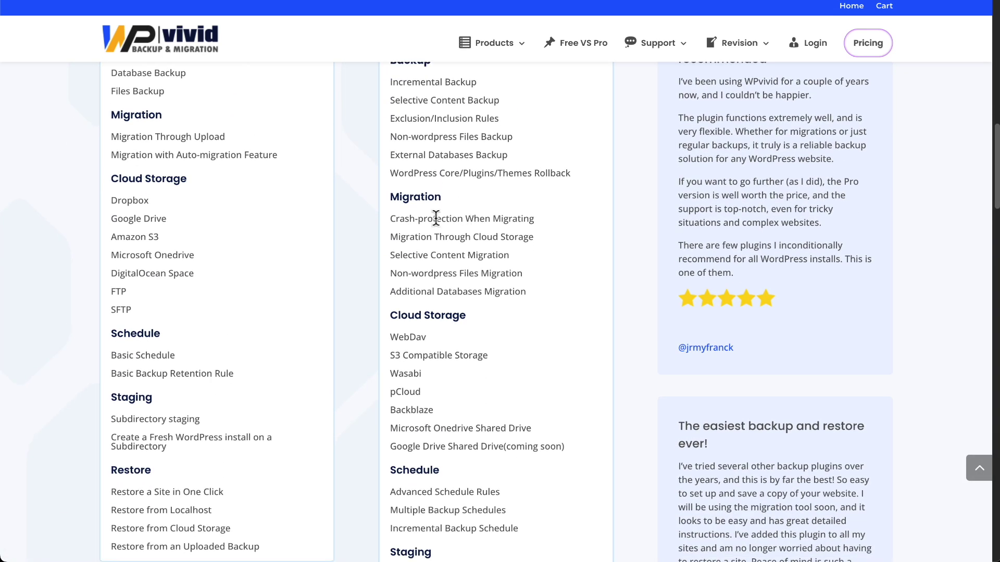
pyautogui.scroll(-1, 366, 220)
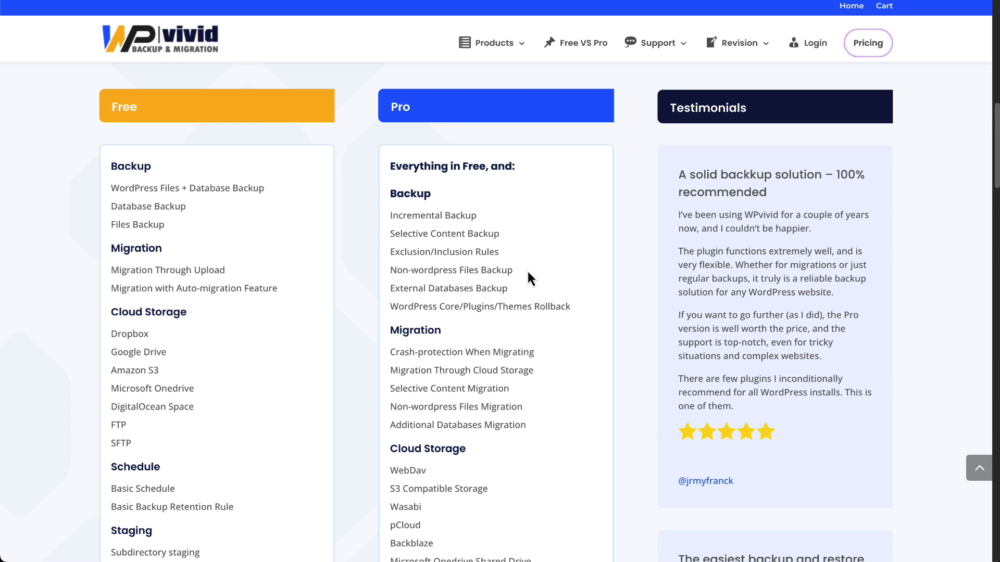
pyautogui.scroll(-1, 527, 271)
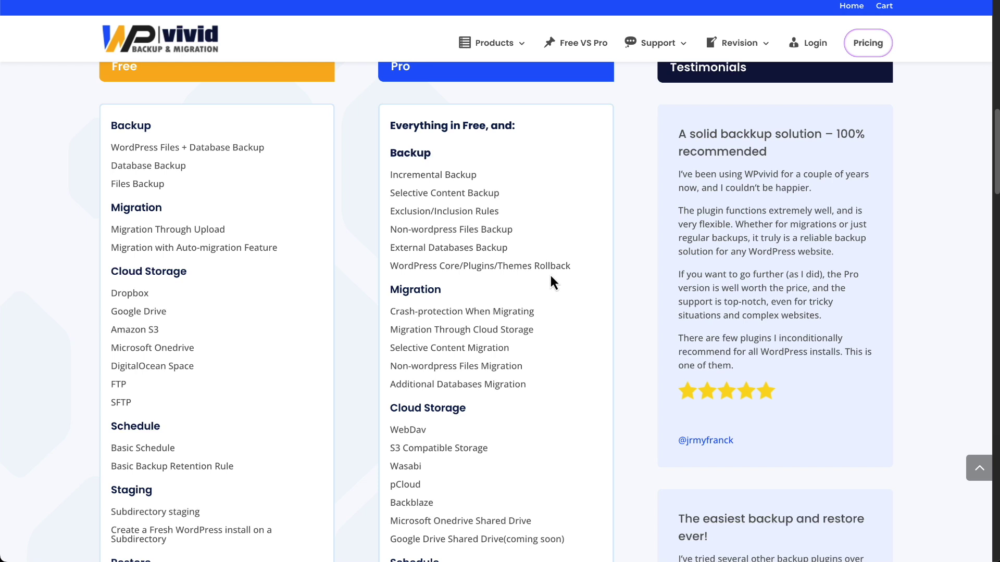
pyautogui.scroll(-2, 552, 281)
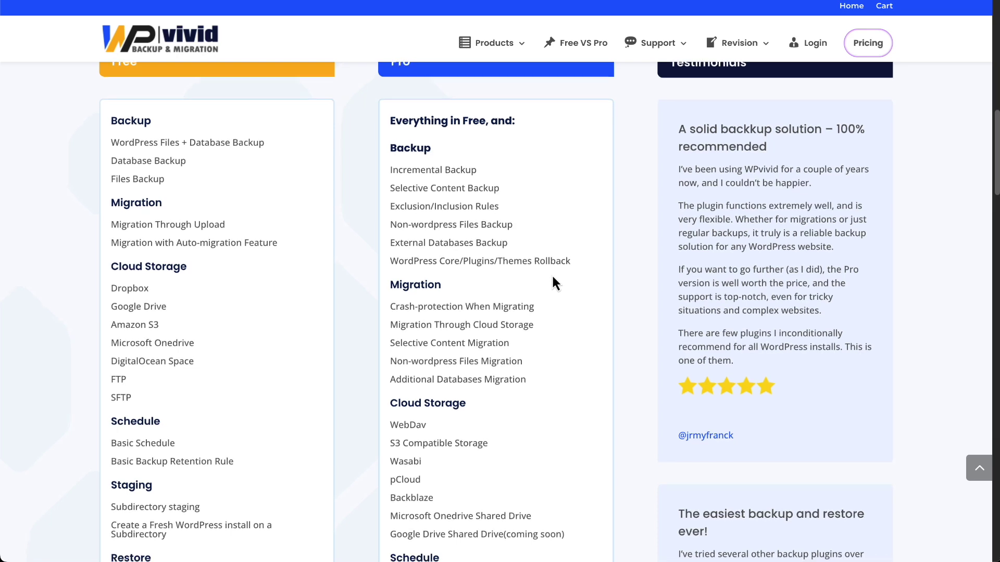
pyautogui.scroll(-6, 553, 281)
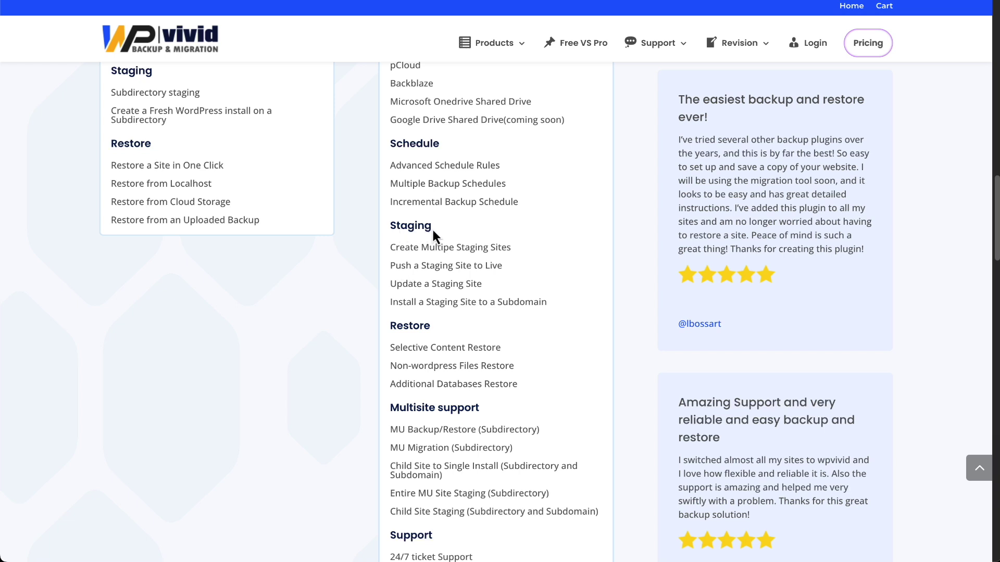
pyautogui.scroll(-1, 432, 227)
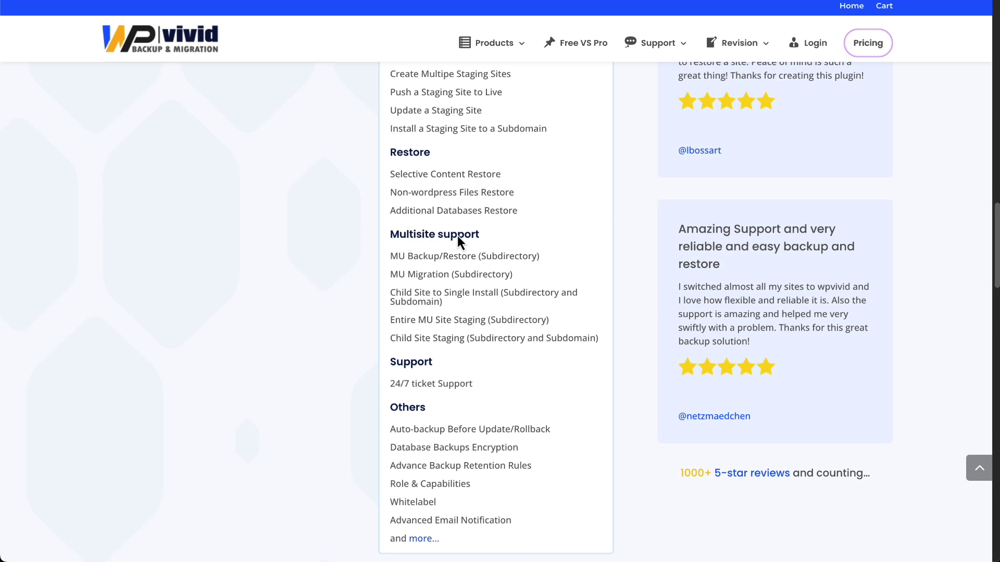
pyautogui.scroll(-2, 458, 235)
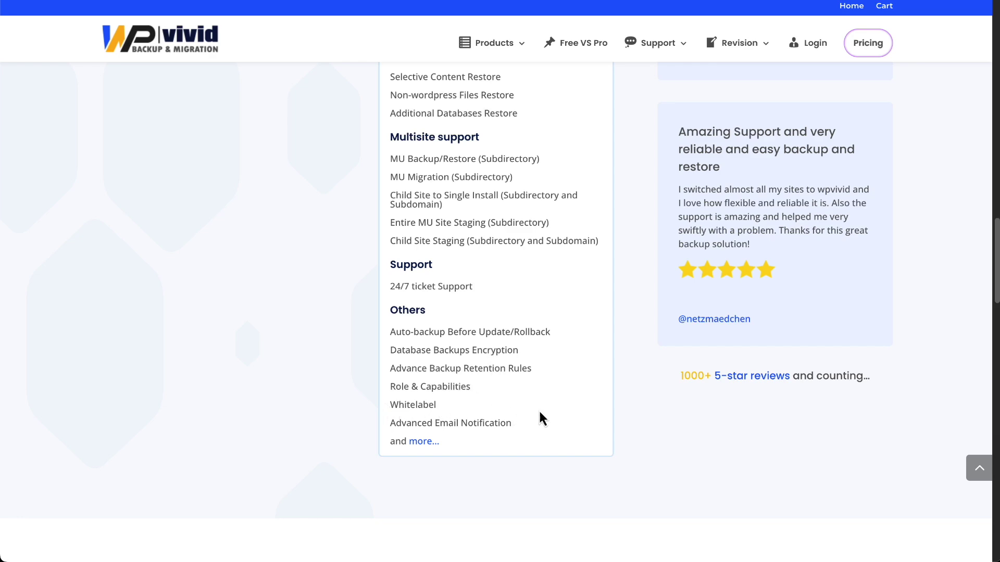
pyautogui.scroll(18, 544, 405)
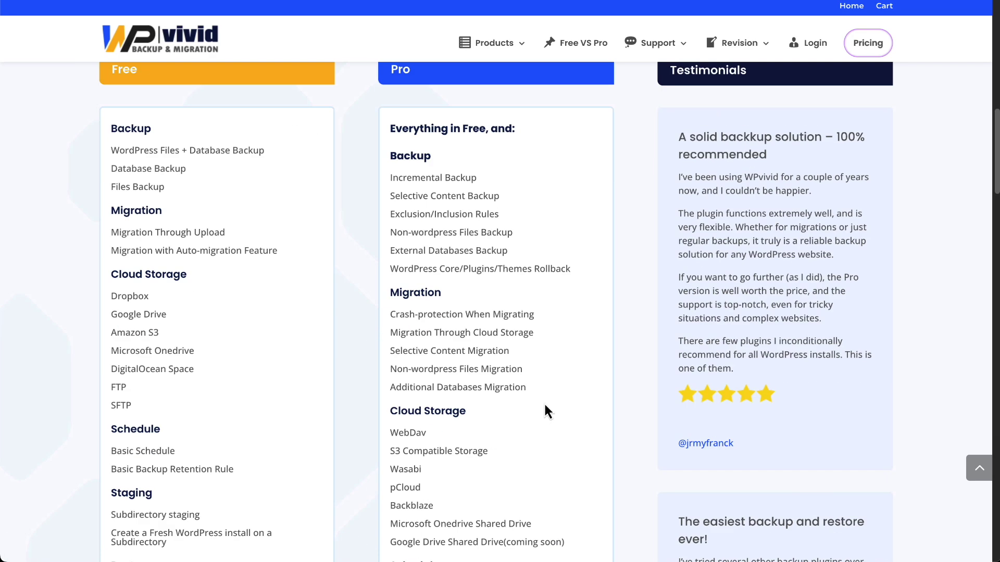